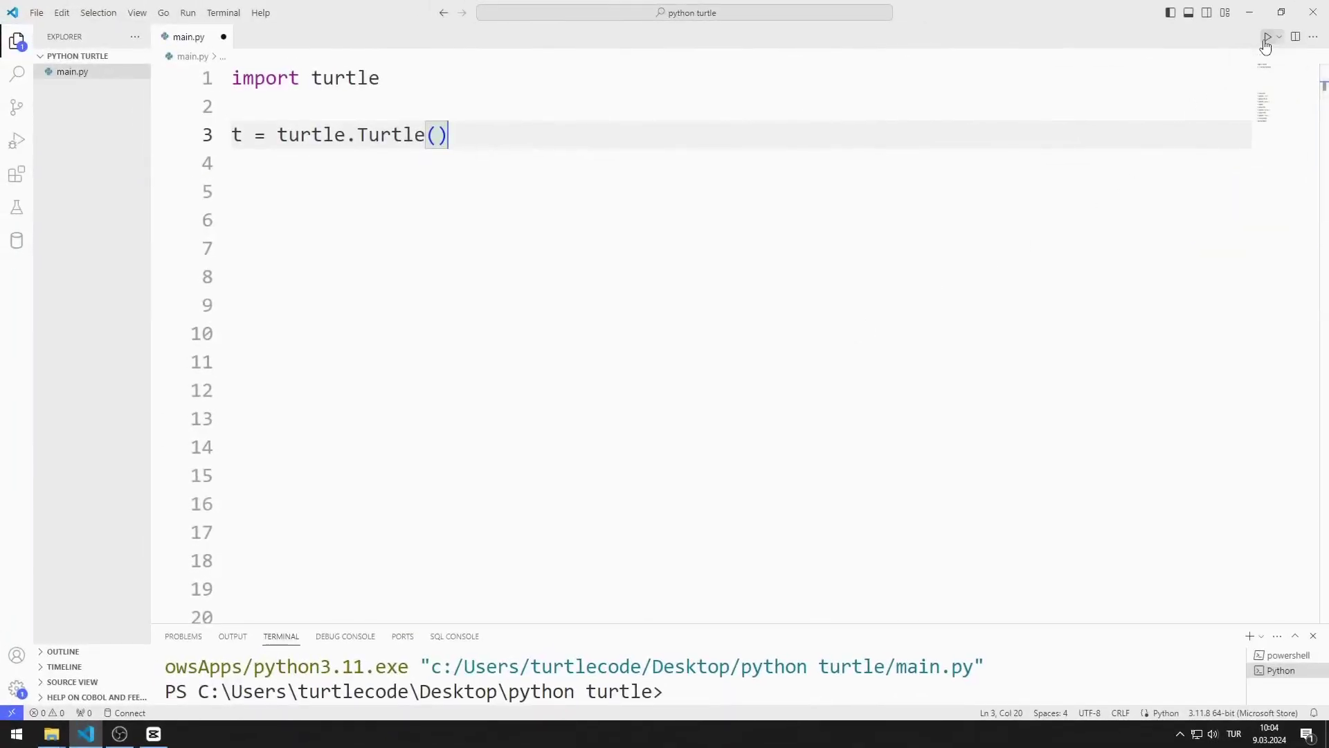
- Test-run main.py ending in turtle.done(), close the empty Turtle Graphics window
{"action": "left_click", "coordinate": [1267, 36]}
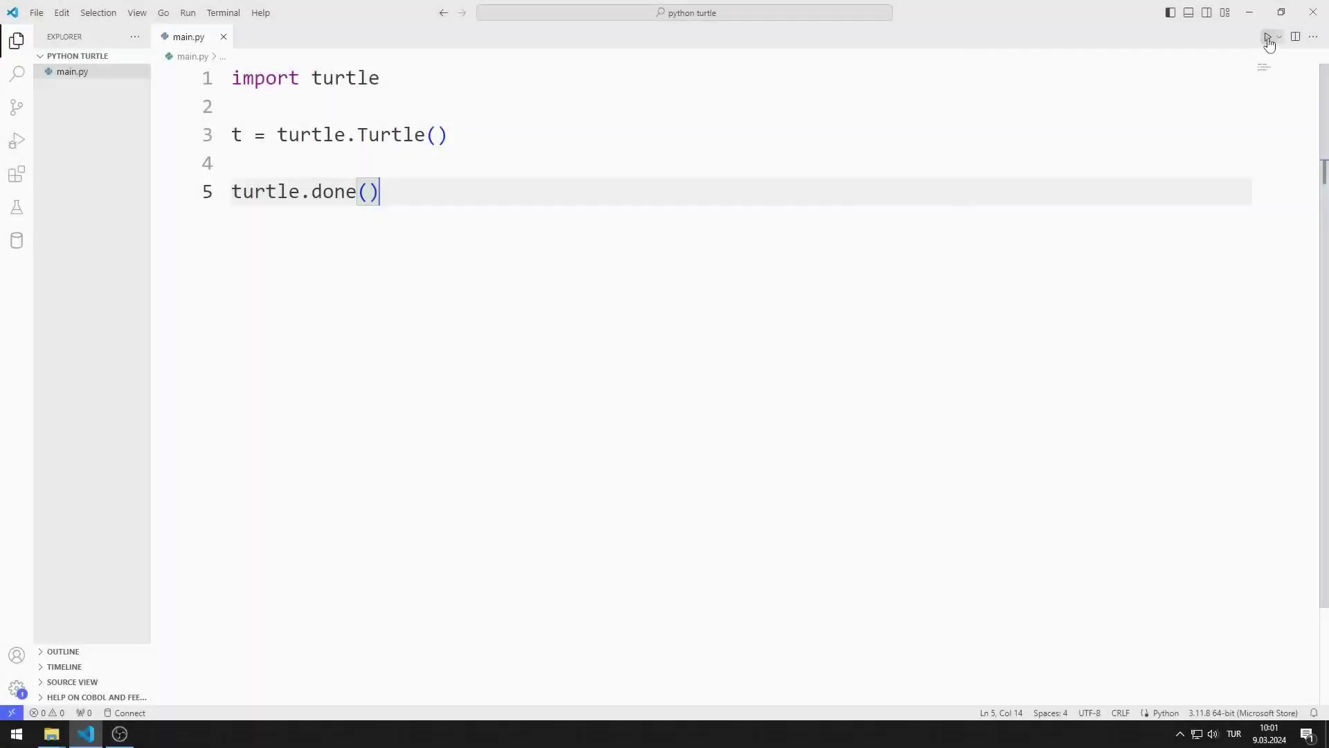
{"action": "left_click", "coordinate": [1266, 36]}
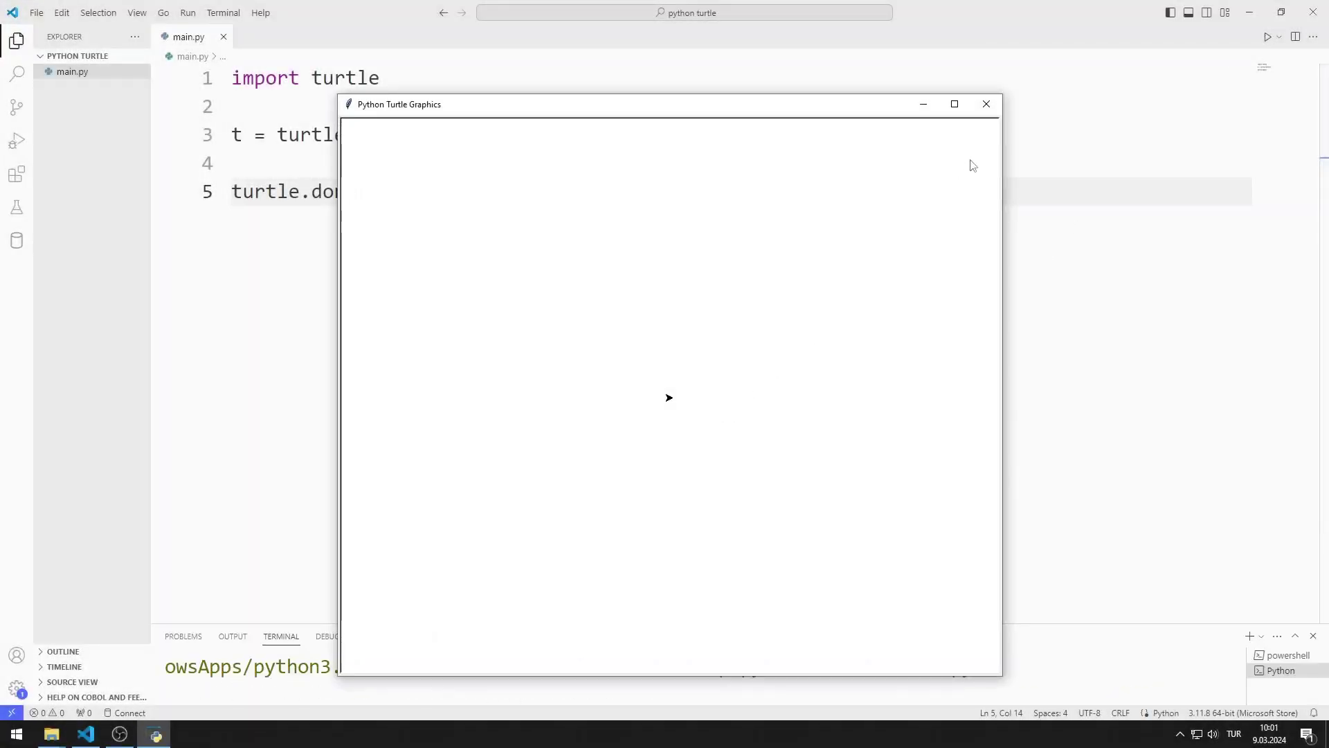
{"action": "left_click", "coordinate": [988, 105]}
{"action": "left_click", "coordinate": [488, 145]}
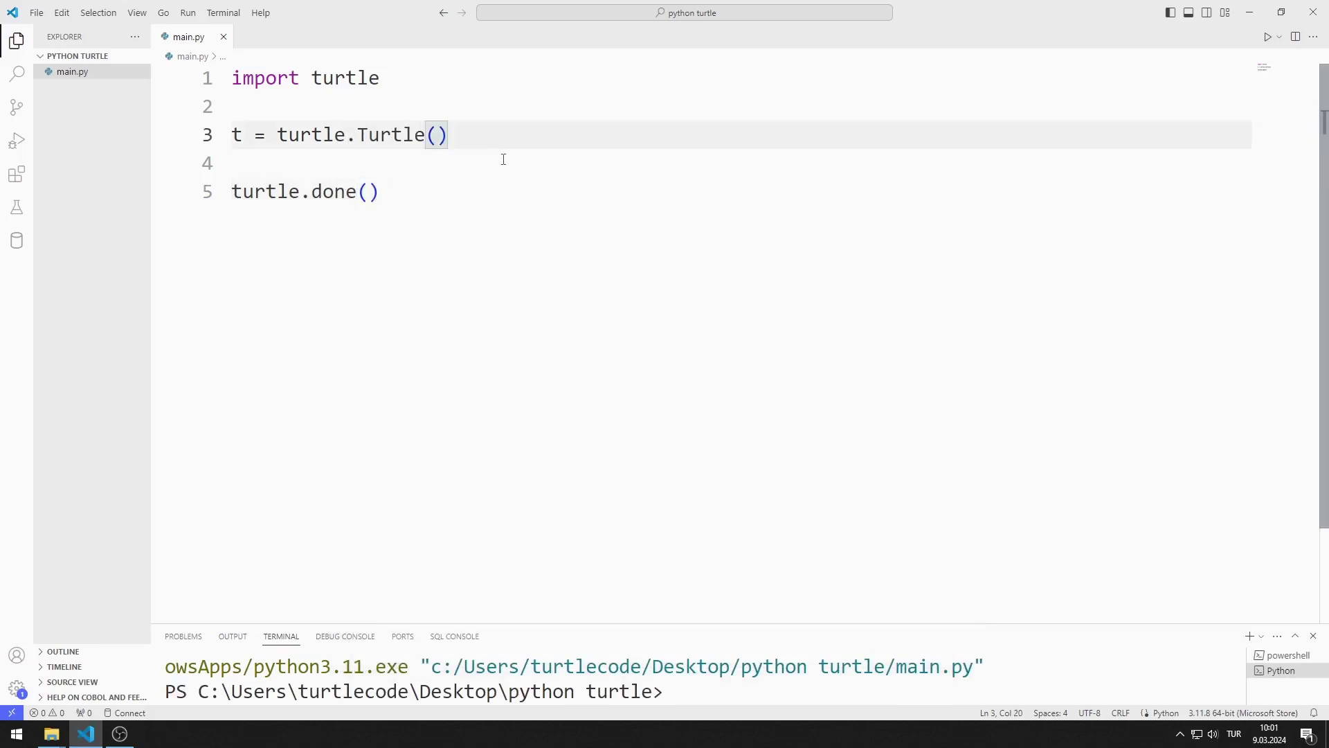
- Add t.setx(250) and t.dot(50,'red'), test-run it, and close the turtle window
{"action": "key", "text": "Return"}
{"action": "key", "text": "Return"}
{"action": "type", "text": "t.setx"}
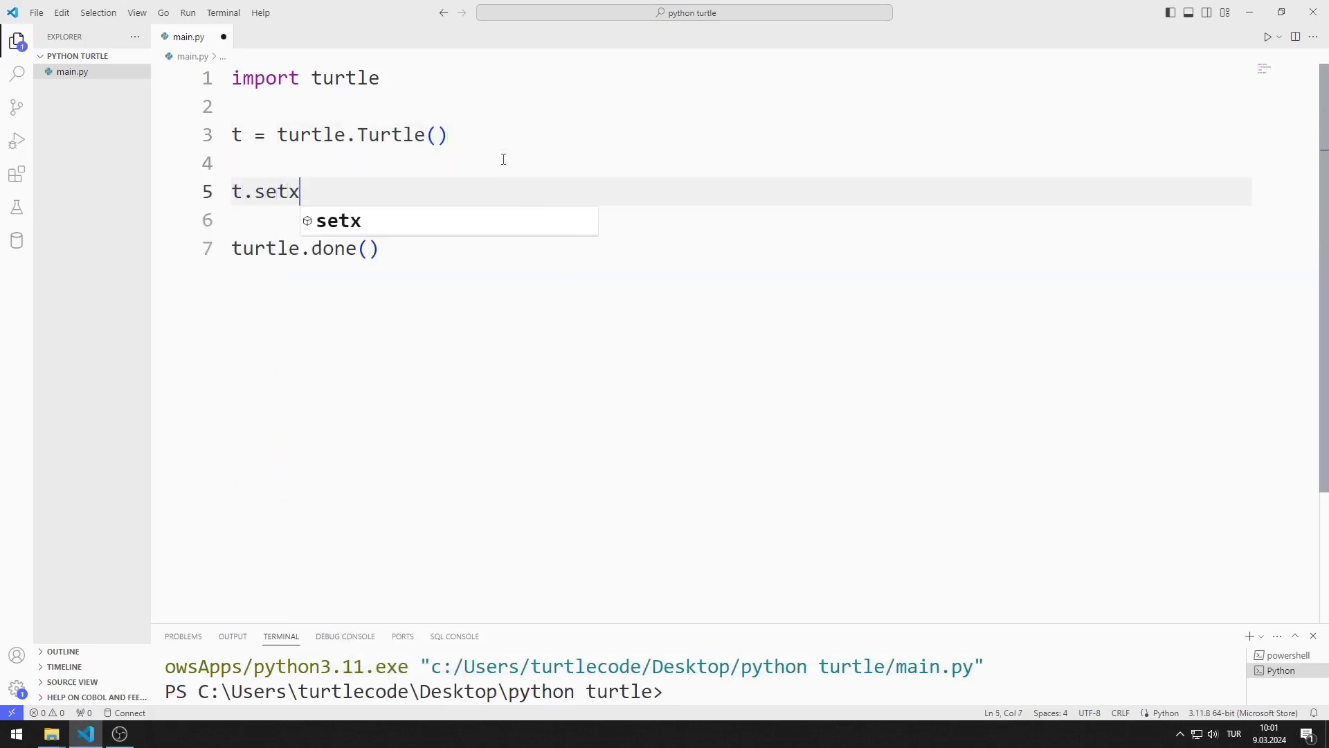
{"action": "type", "text": "(250)"}
{"action": "key", "text": "Return"}
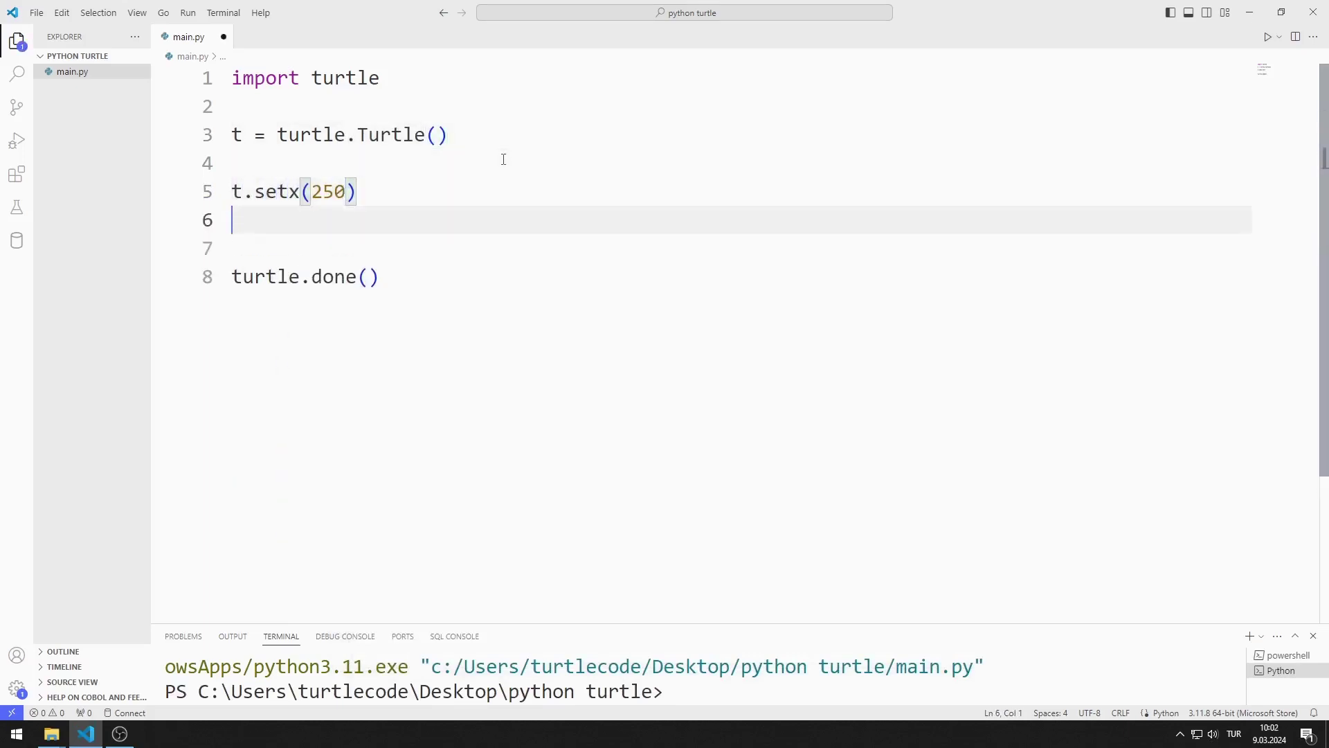
{"action": "key", "text": "Return"}
{"action": "type", "text": "t.dot("}
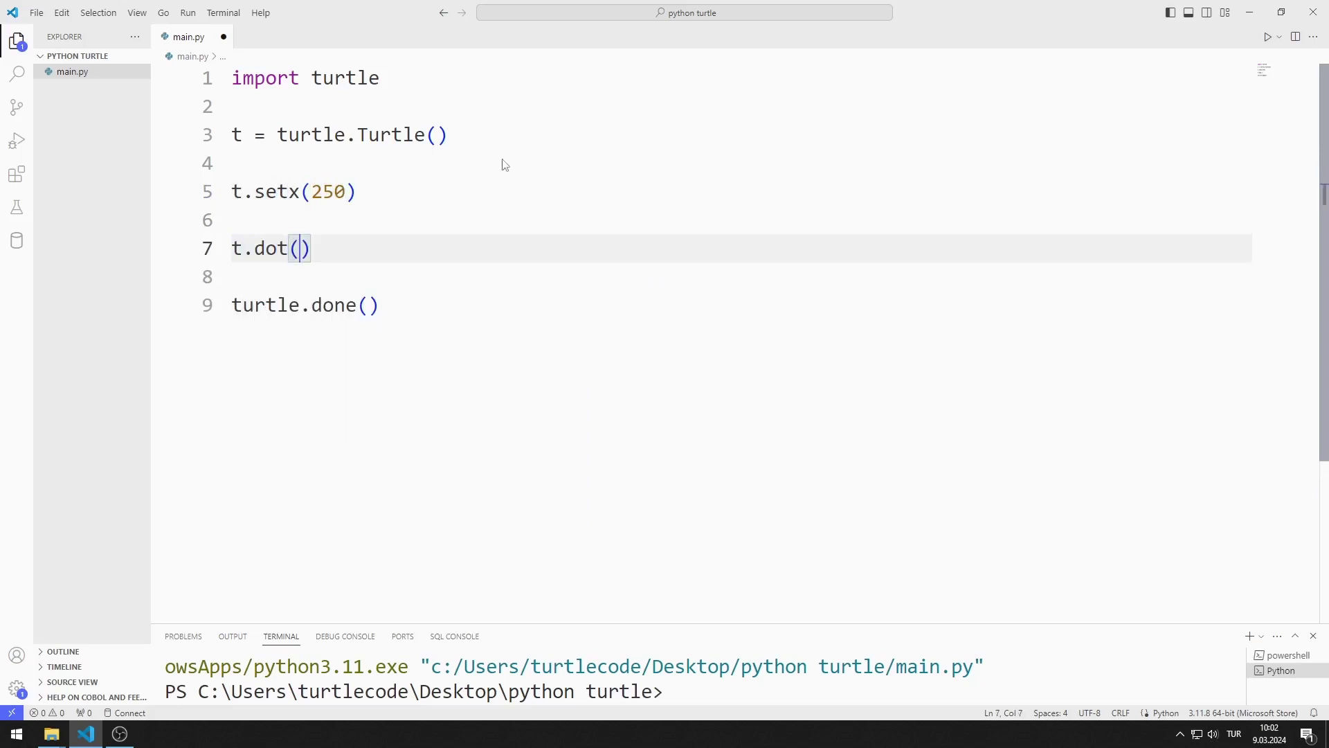
{"action": "type", "text": "50,'"}
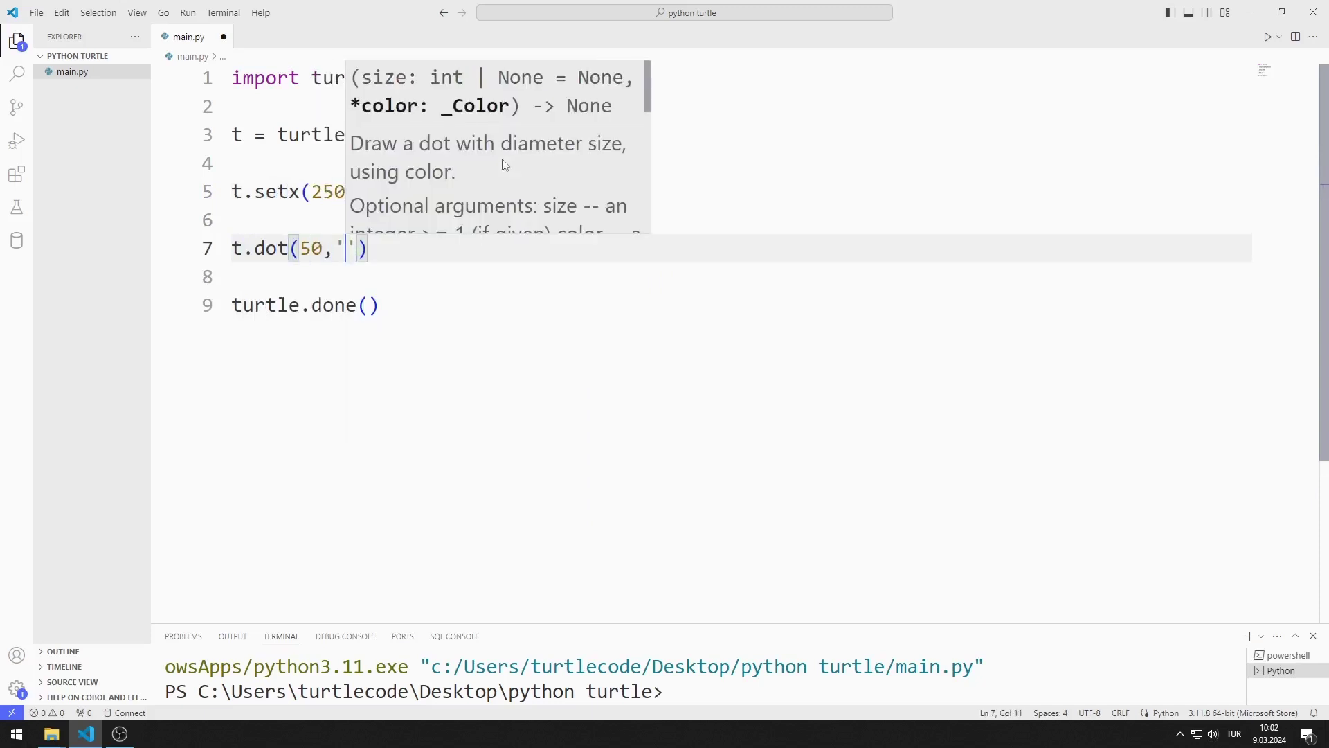
{"action": "type", "text": "red')"}
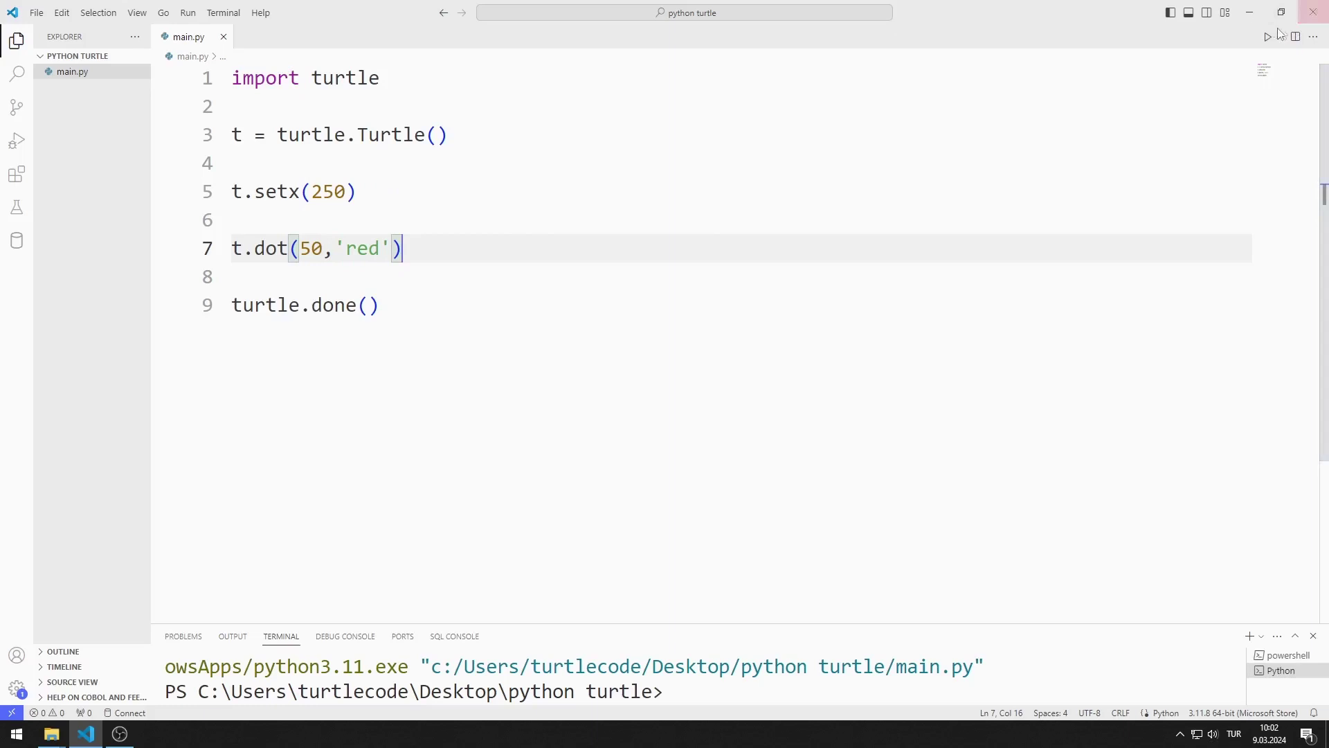
{"action": "left_click", "coordinate": [1268, 37]}
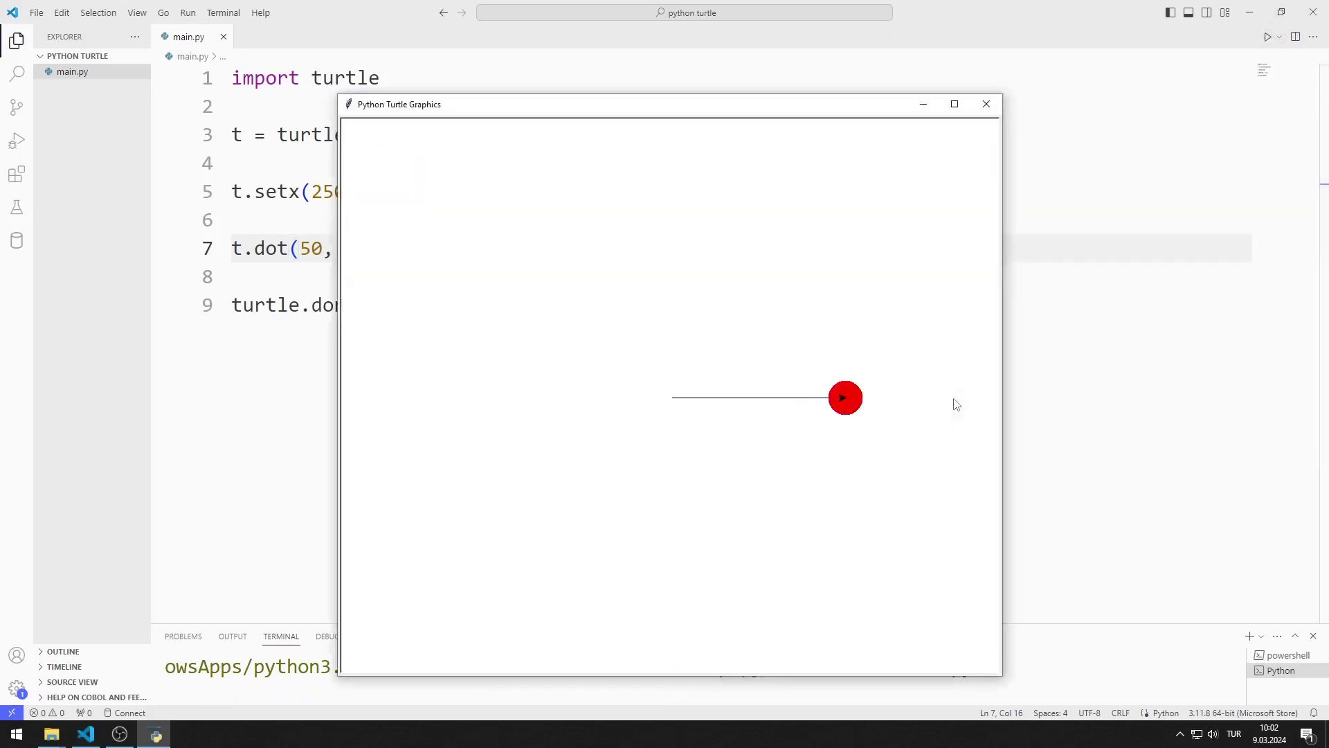
{"action": "left_click", "coordinate": [987, 104]}
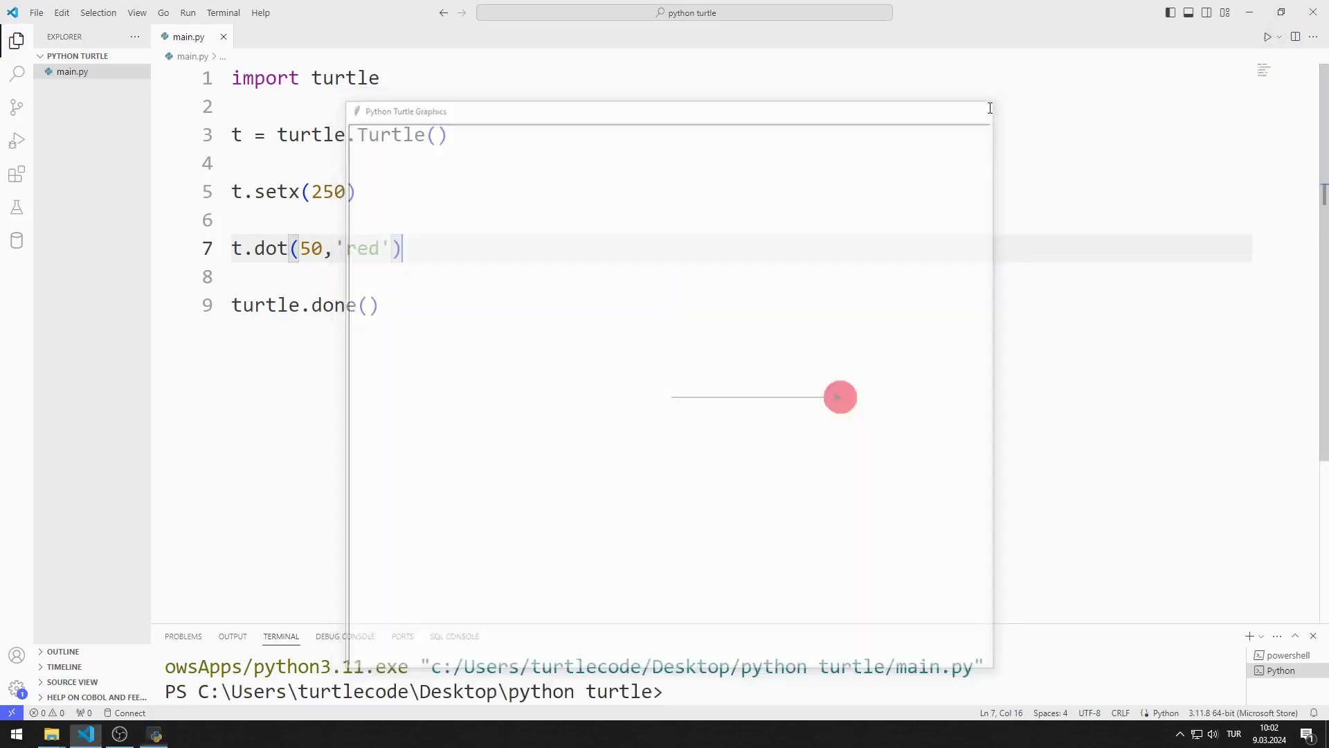
{"action": "scroll", "coordinate": [613, 216], "scroll_direction": "down", "scroll_amount": 1}
- Add t.goto(-250,0), t.dot(50,'green') and t.home(), then run to show both dots
{"action": "key", "text": "Return"}
{"action": "key", "text": "Return"}
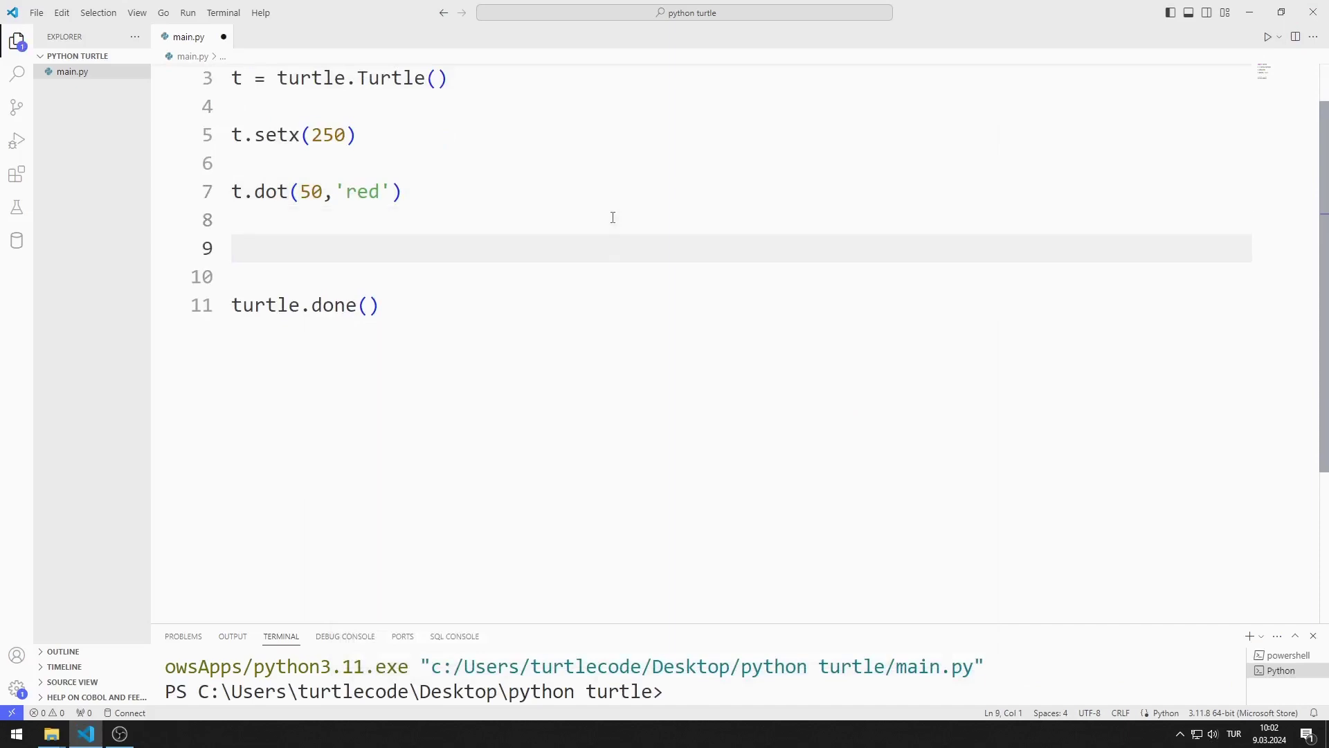
{"action": "type", "text": "t.goto("}
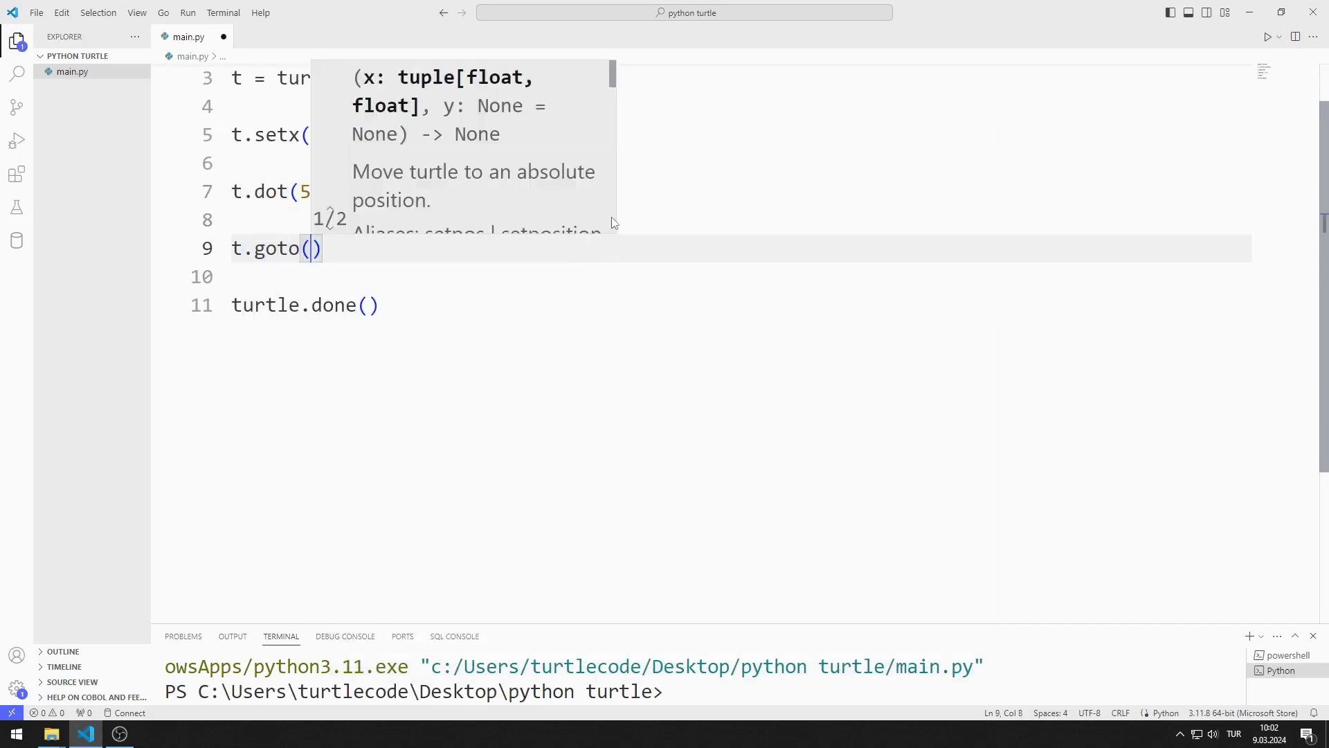
{"action": "type", "text": "-250,0"}
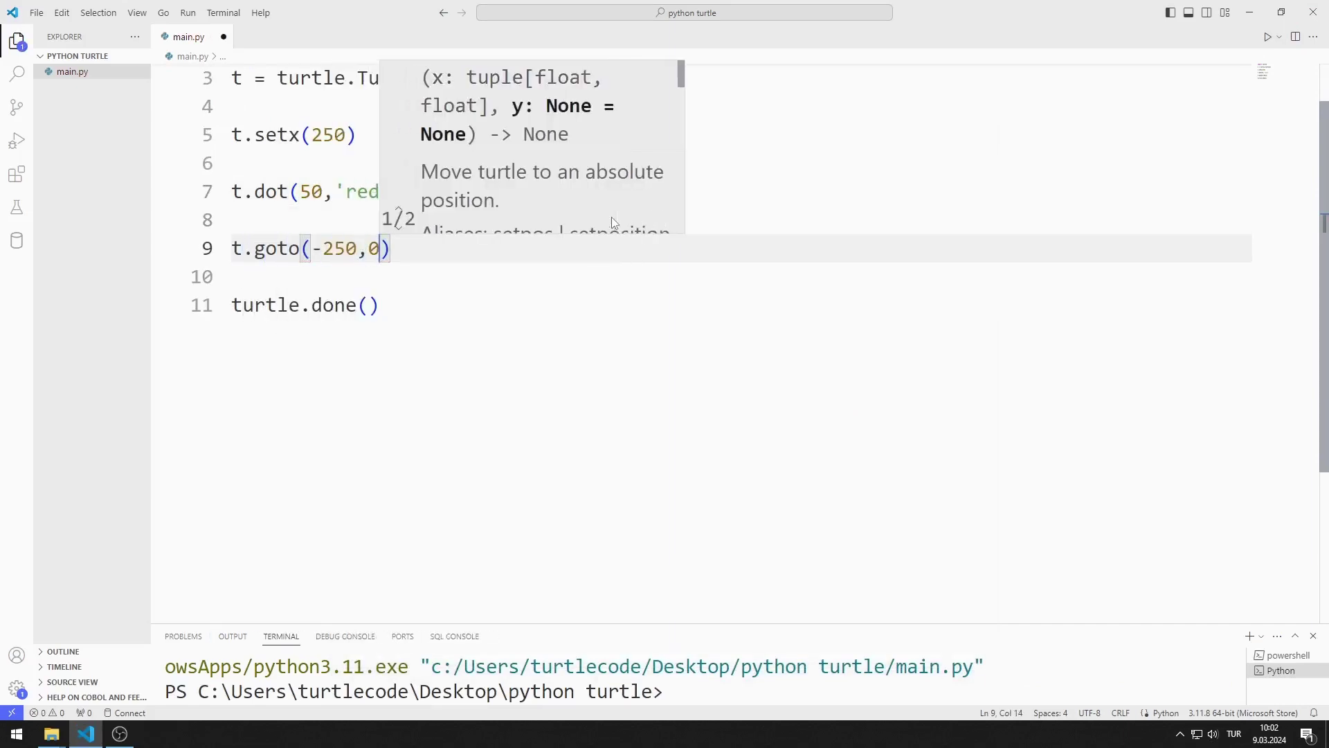
{"action": "key", "text": "End"}
{"action": "key", "text": "Return"}
{"action": "key", "text": "Return"}
{"action": "type", "text": "t.do"}
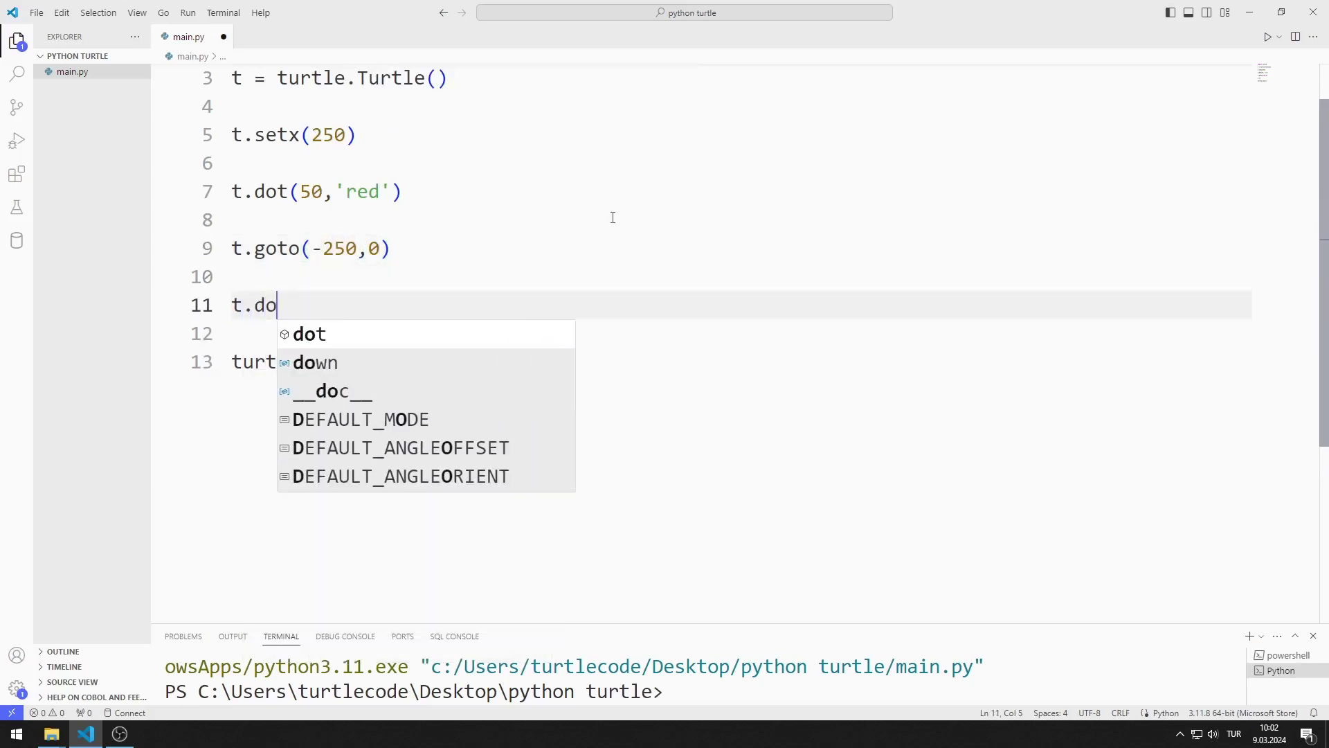
{"action": "key", "text": "Return"}
{"action": "type", "text": "50"}
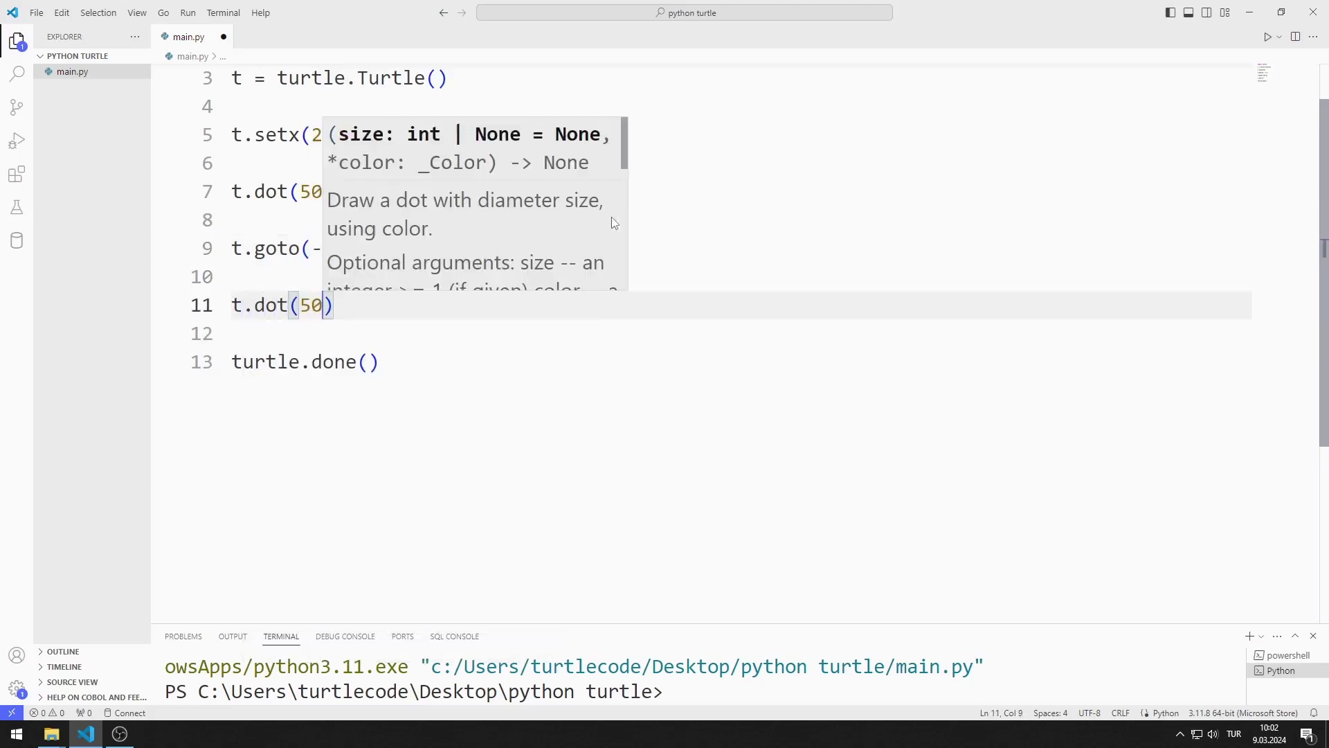
{"action": "type", "text": ",'green"}
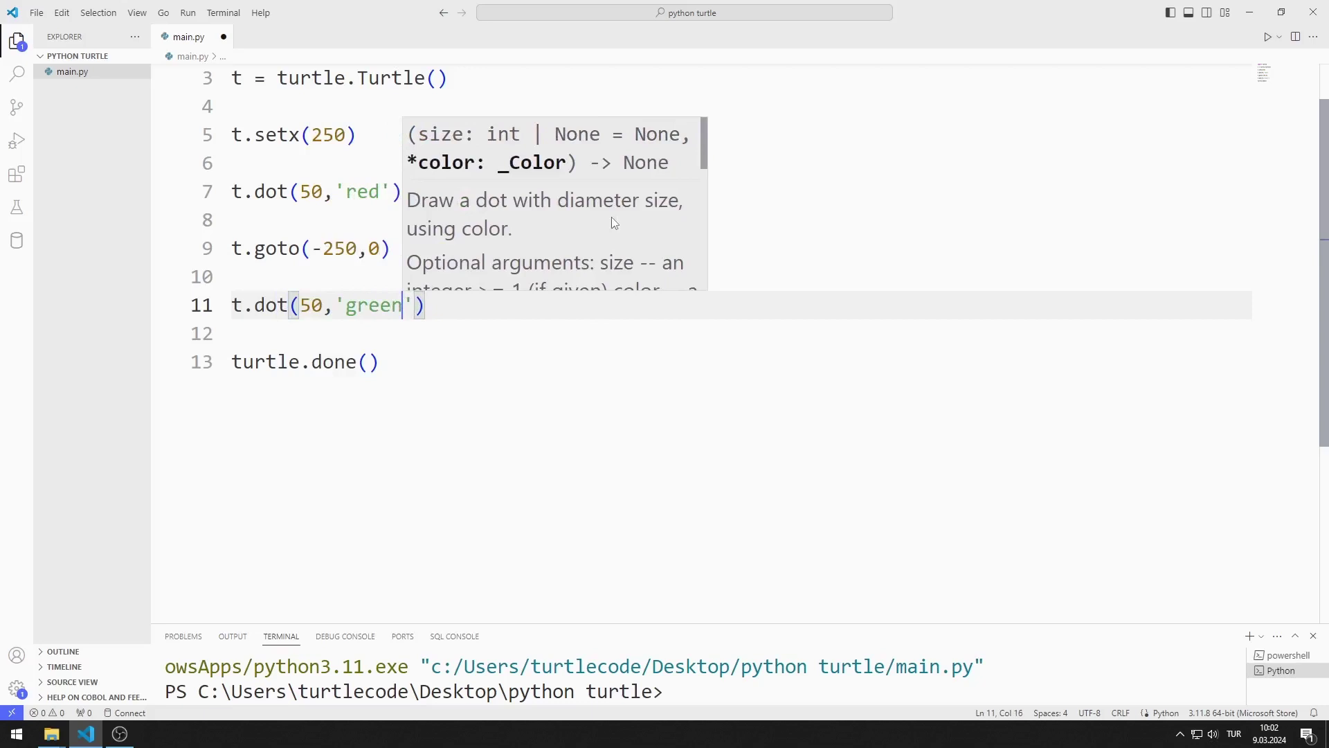
{"action": "type", "text": "'"}
{"action": "key", "text": "End"}
{"action": "key", "text": "Return"}
{"action": "key", "text": "Return"}
{"action": "type", "text": "t.ho"}
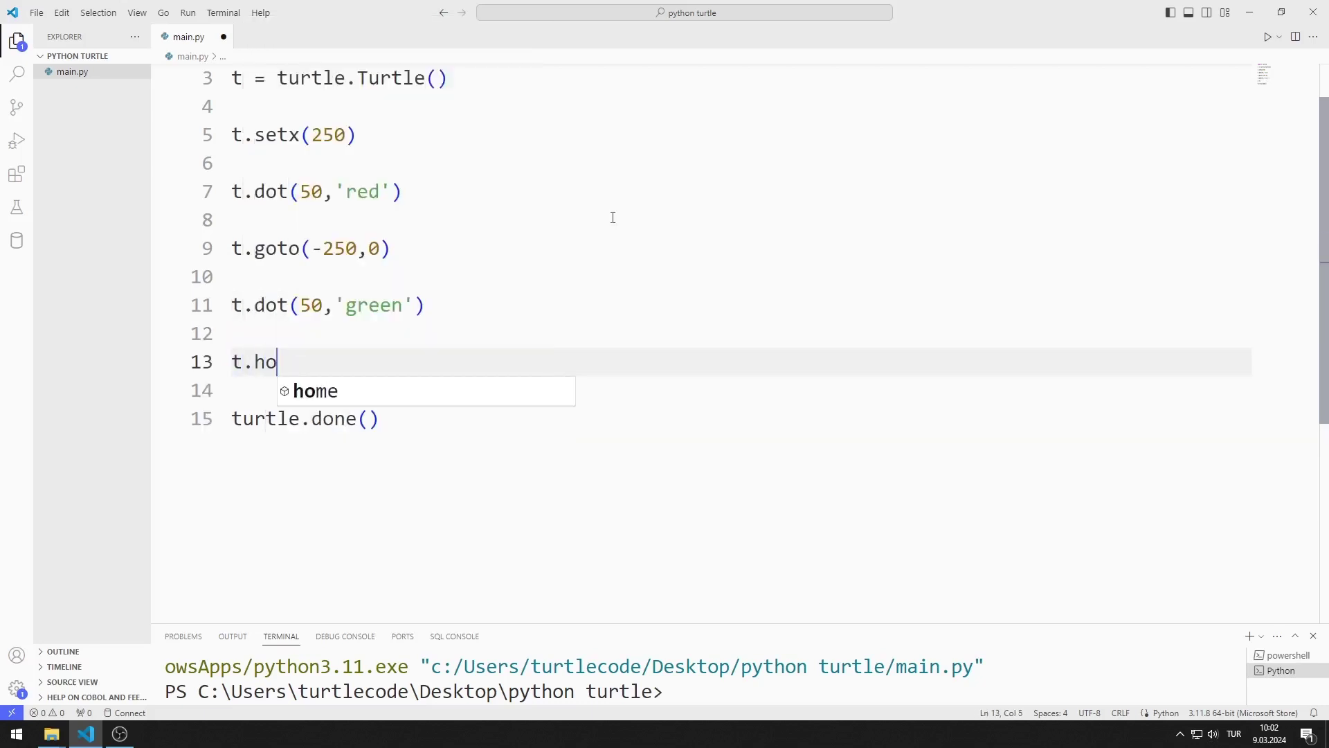
{"action": "type", "text": "me()"}
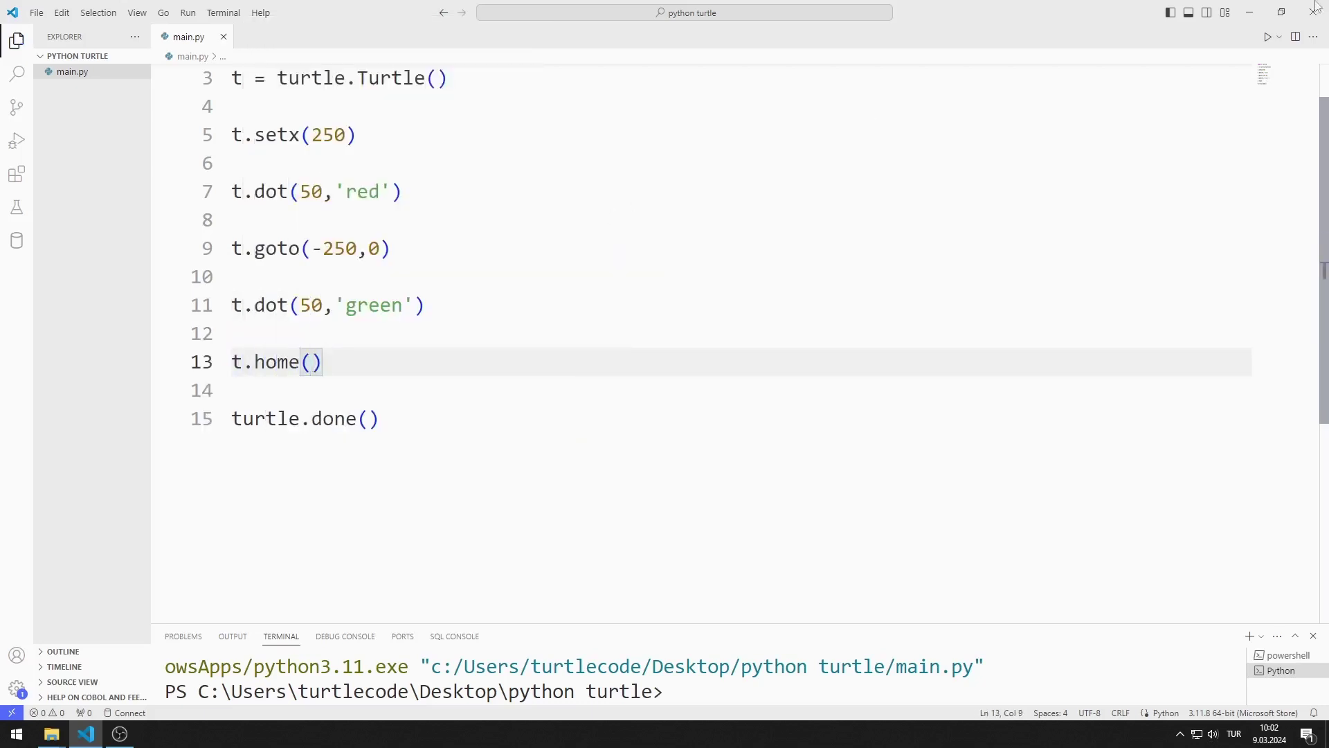
{"action": "left_click", "coordinate": [1267, 37]}
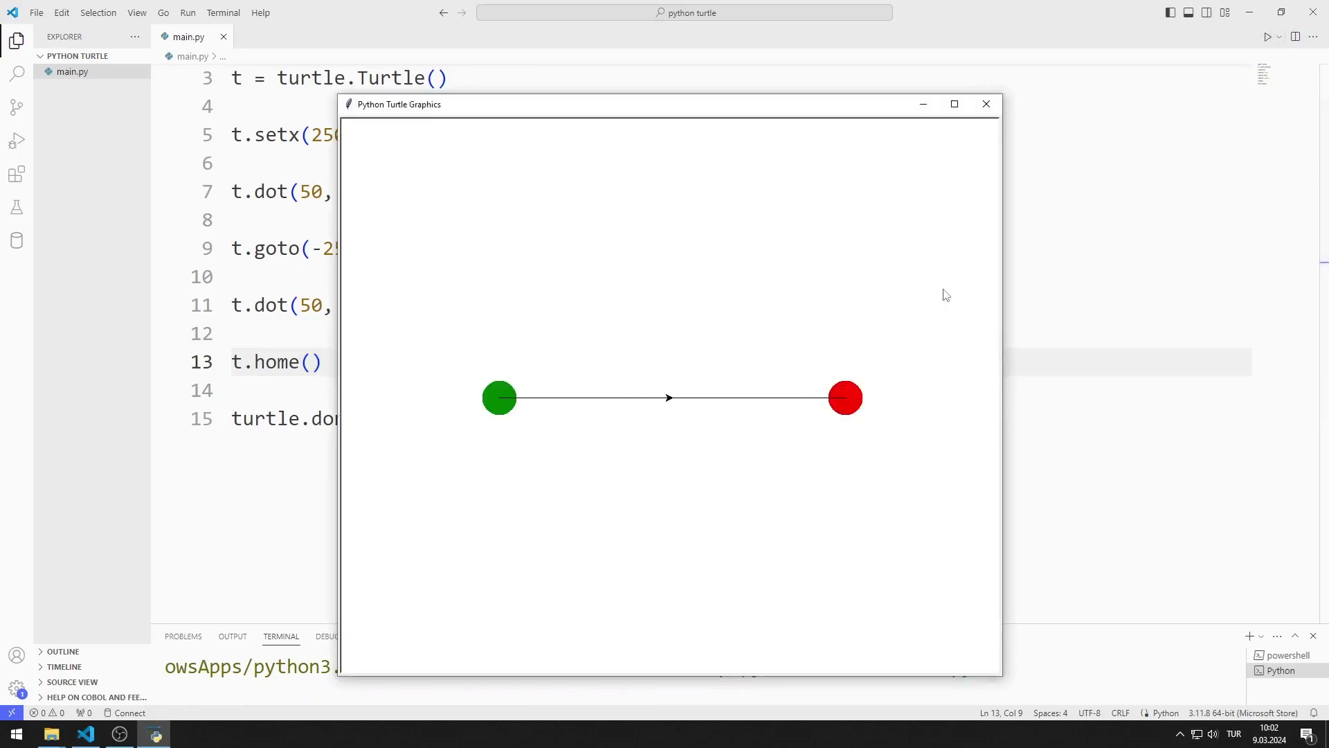
- Add t.sety(250) and t.dot(50,'yellow'), save main.py, and run to see the yellow dot
{"action": "left_click", "coordinate": [989, 104]}
{"action": "scroll", "coordinate": [595, 301], "scroll_direction": "down", "scroll_amount": 2}
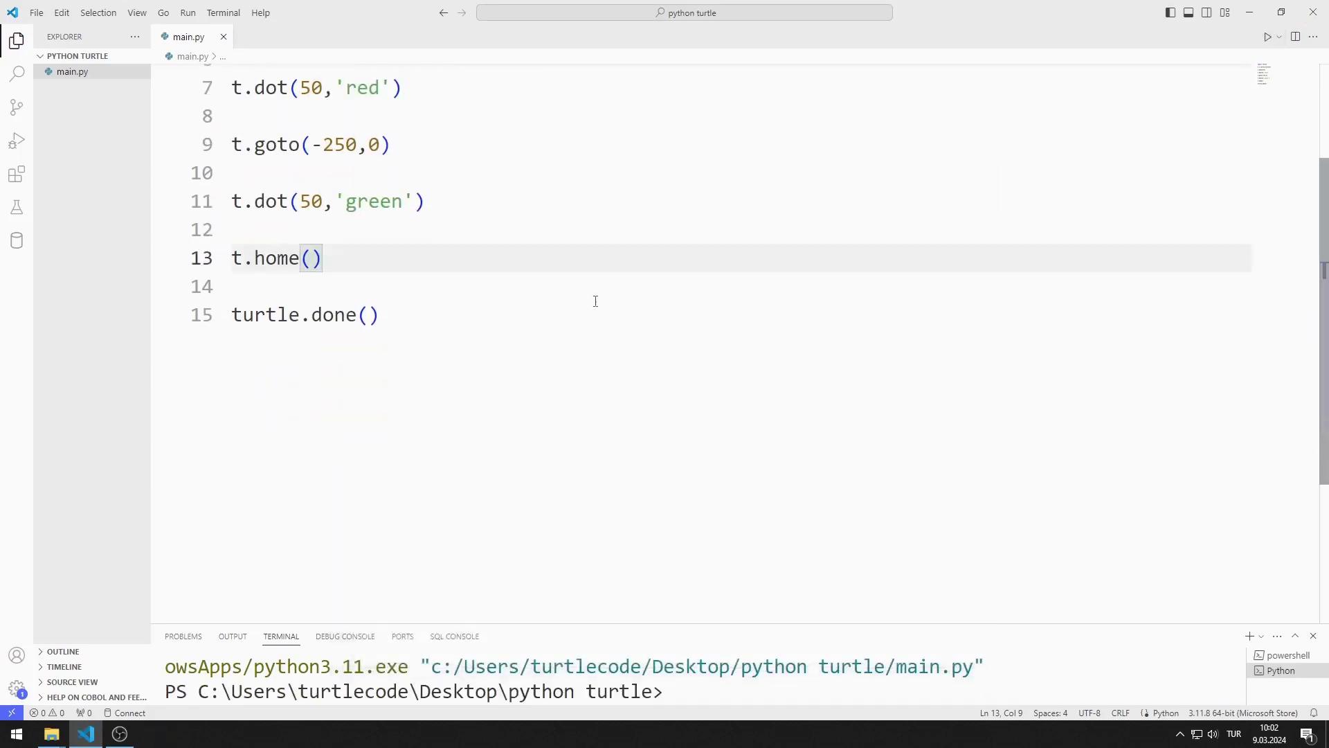
{"action": "key", "text": "Return"}
{"action": "key", "text": "Return"}
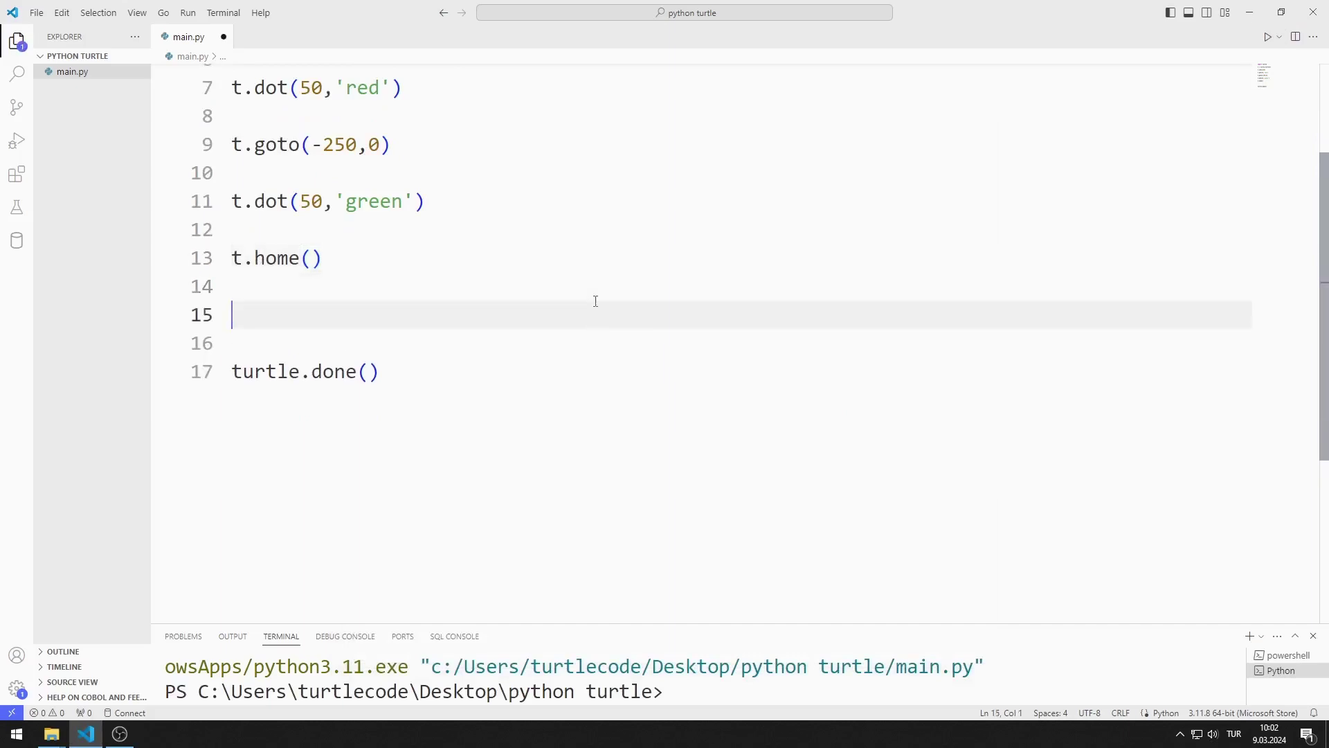
{"action": "type", "text": "t.sety("}
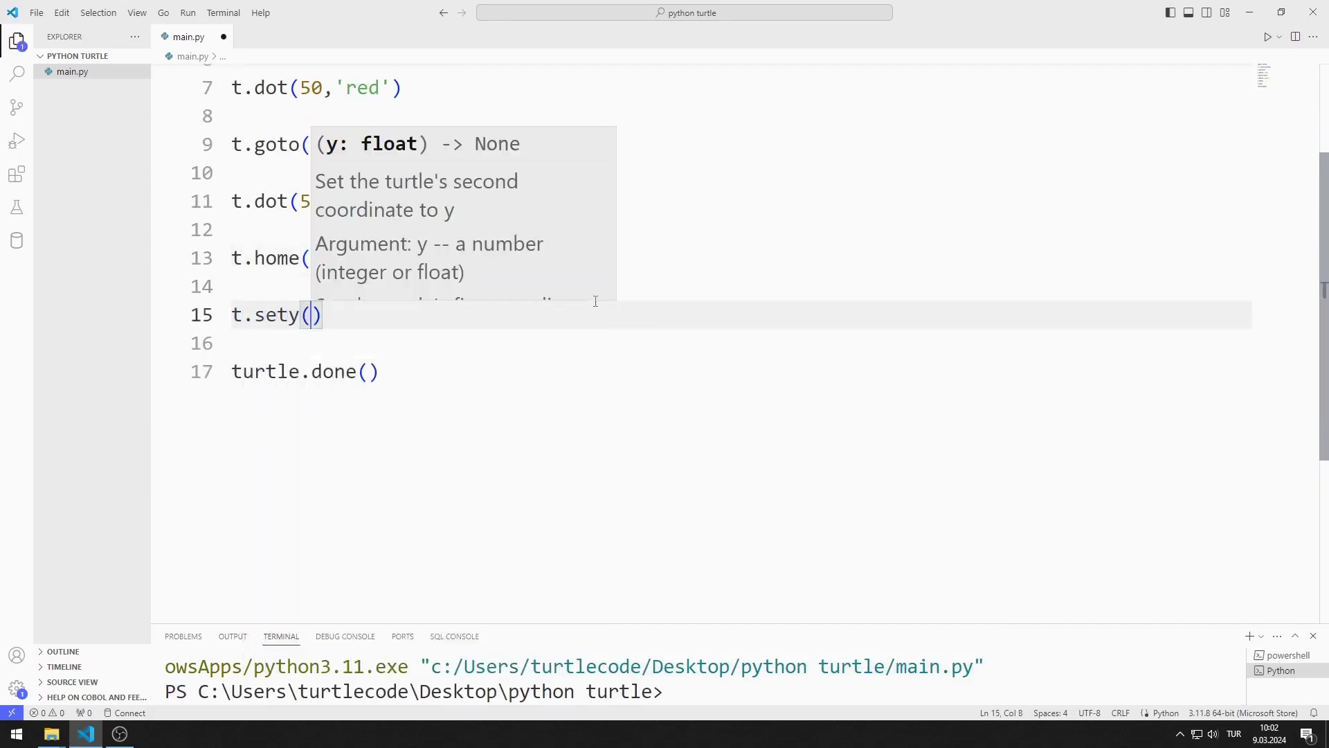
{"action": "type", "text": "250"}
{"action": "key", "text": "Right"}
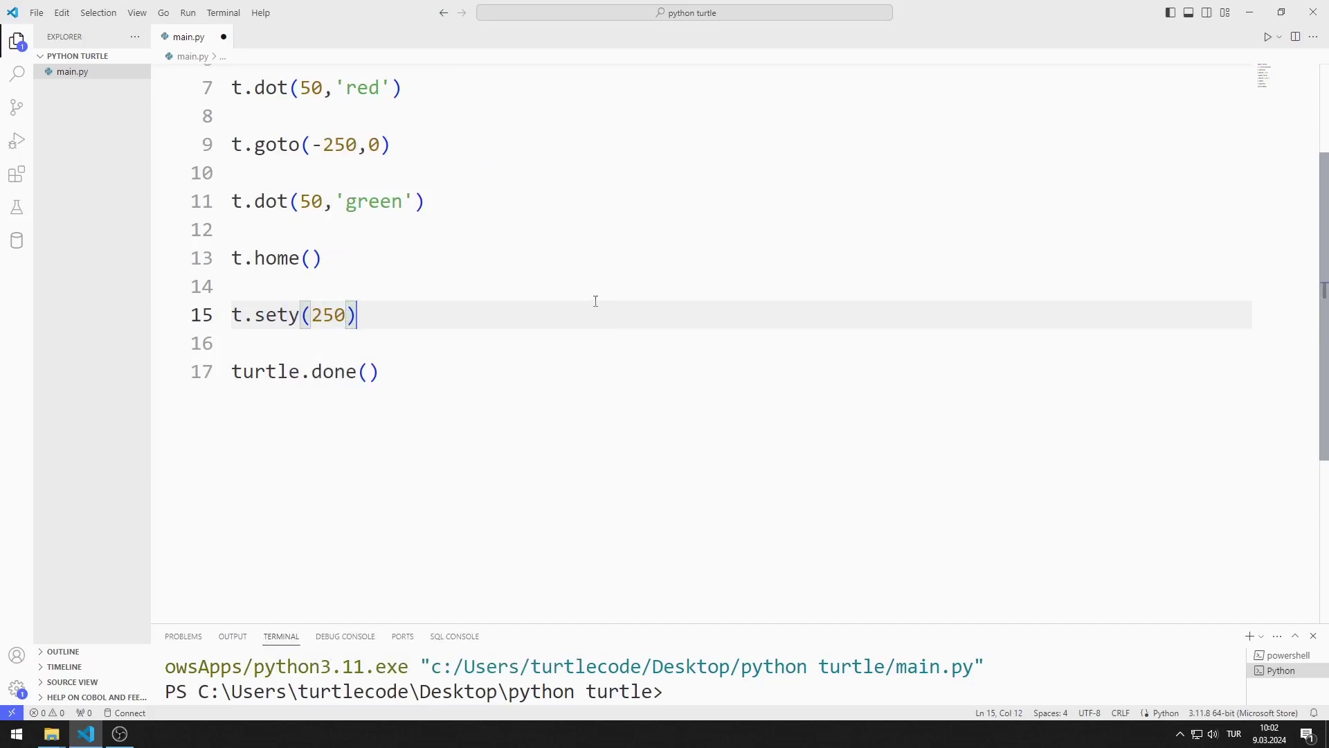
{"action": "key", "text": "Return"}
{"action": "key", "text": "Return"}
{"action": "type", "text": "t.dot"}
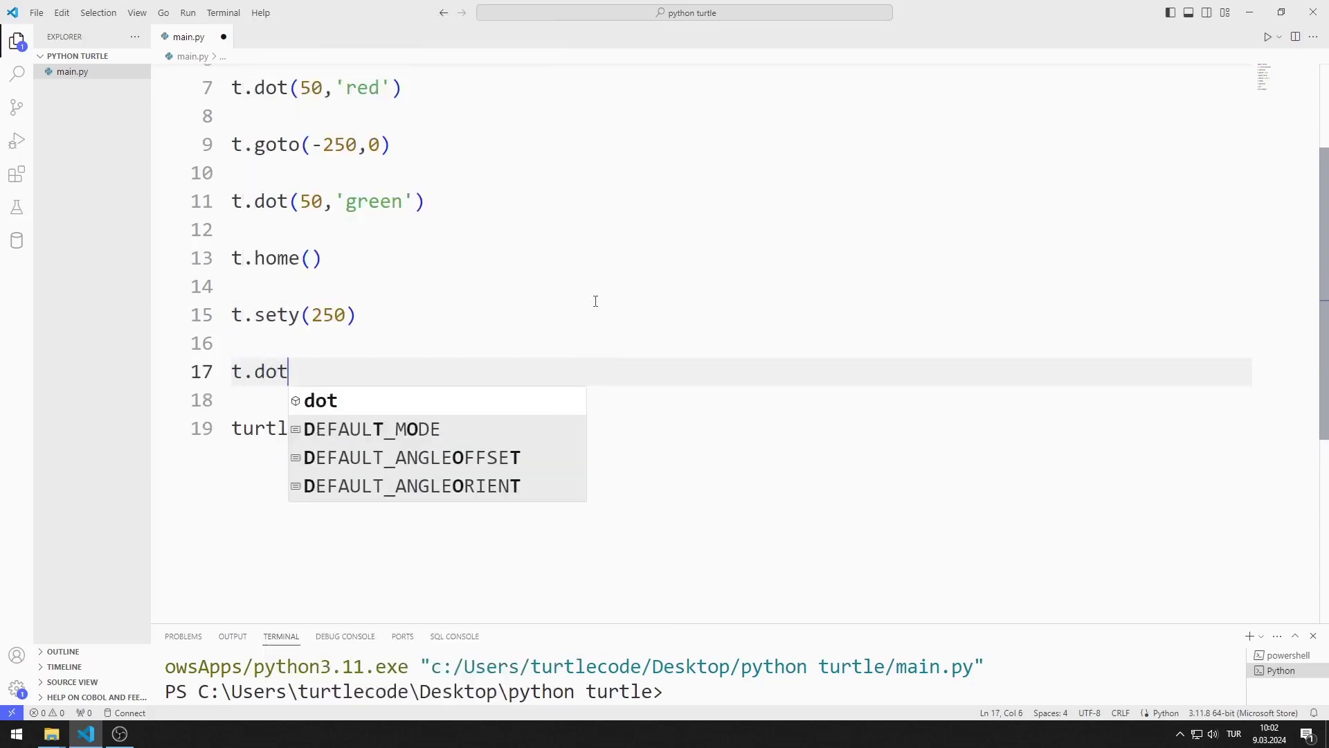
{"action": "type", "text": "(50,"}
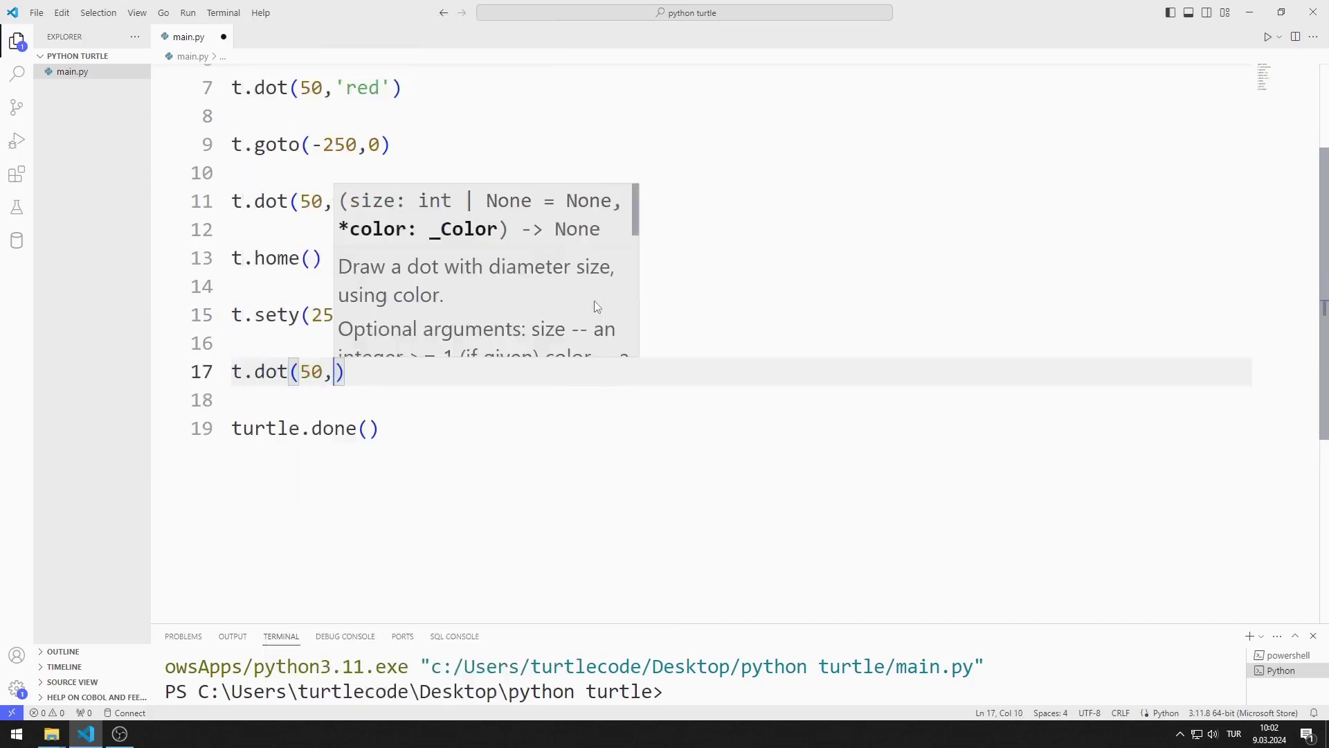
{"action": "type", "text": "'yellow'"}
{"action": "key", "text": "Right"}
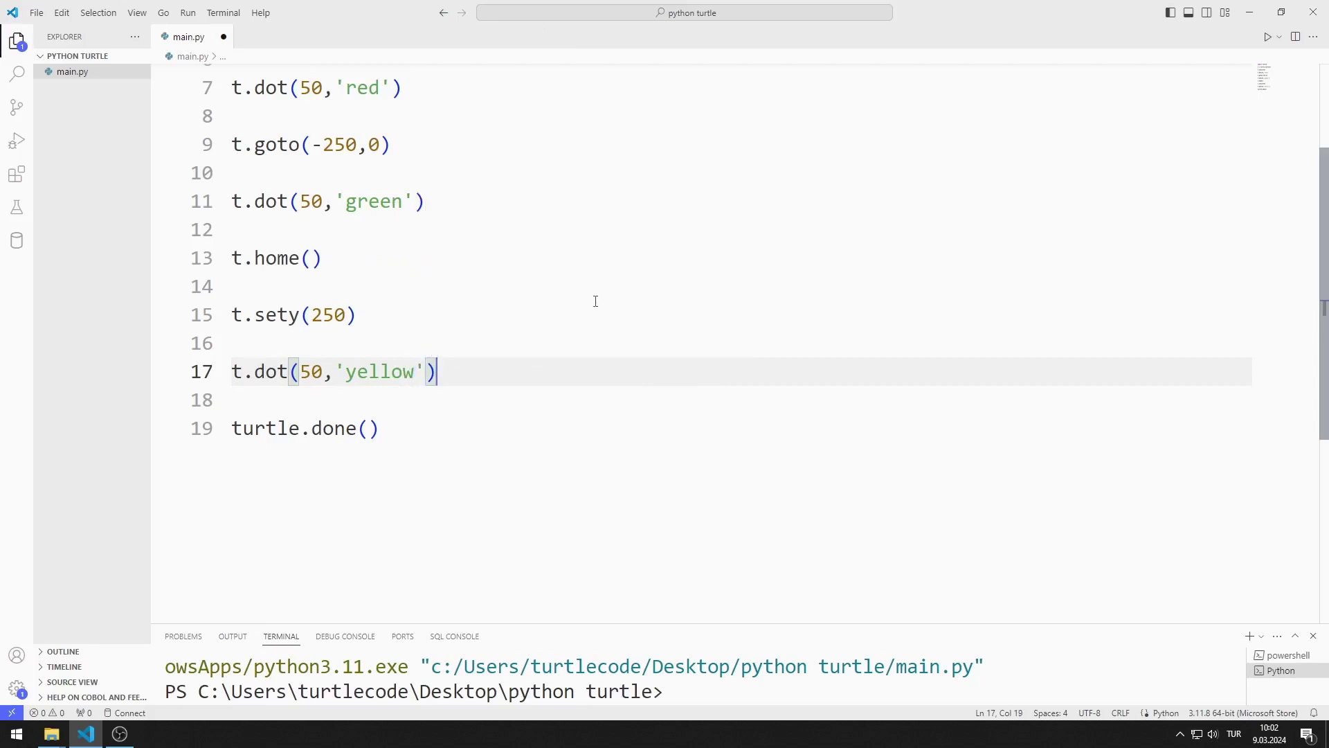
{"action": "key", "text": "ctrl+s"}
{"action": "left_click", "coordinate": [1273, 38]}
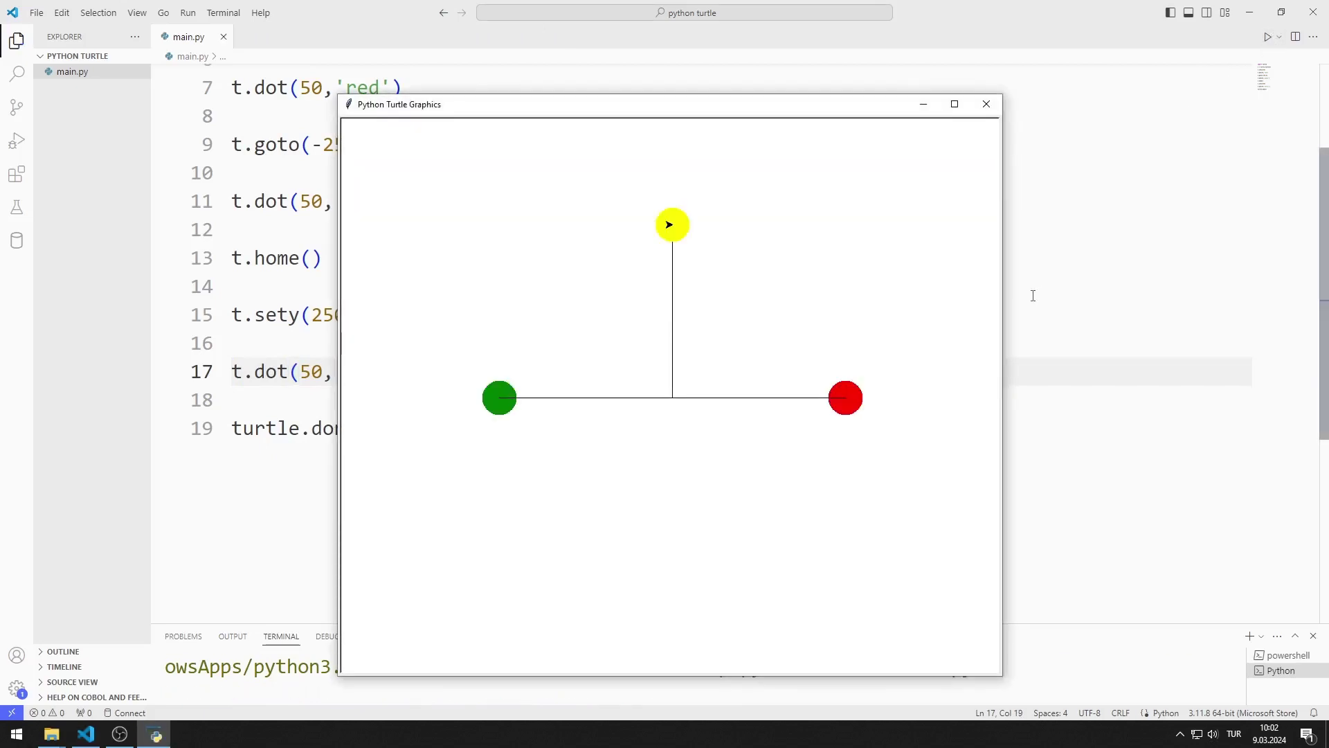
- Add t.sety(-250) and t.dot(50,'black'), run to see the four-dot cross, then close it
{"action": "left_click", "coordinate": [987, 104]}
{"action": "scroll", "coordinate": [637, 235], "scroll_direction": "down", "scroll_amount": 2}
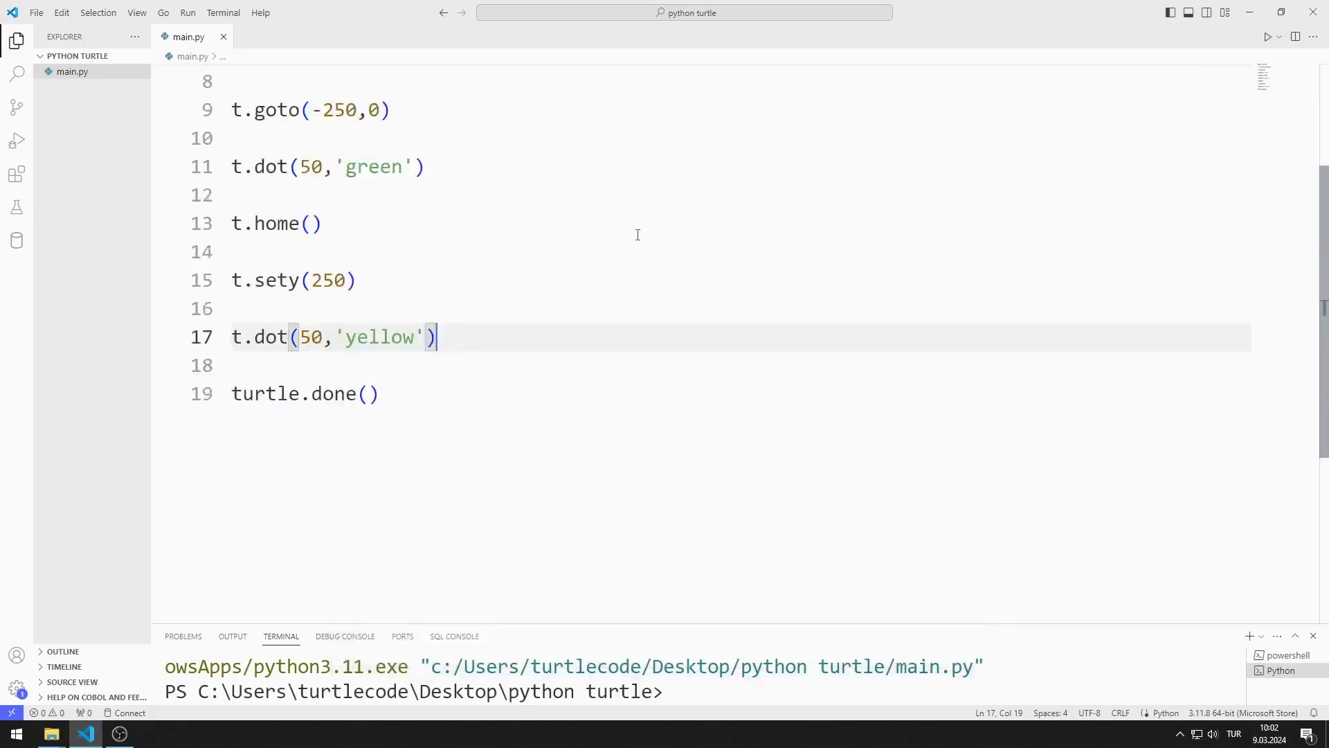
{"action": "key", "text": "Return"}
{"action": "key", "text": "Return"}
{"action": "type", "text": "t.s"}
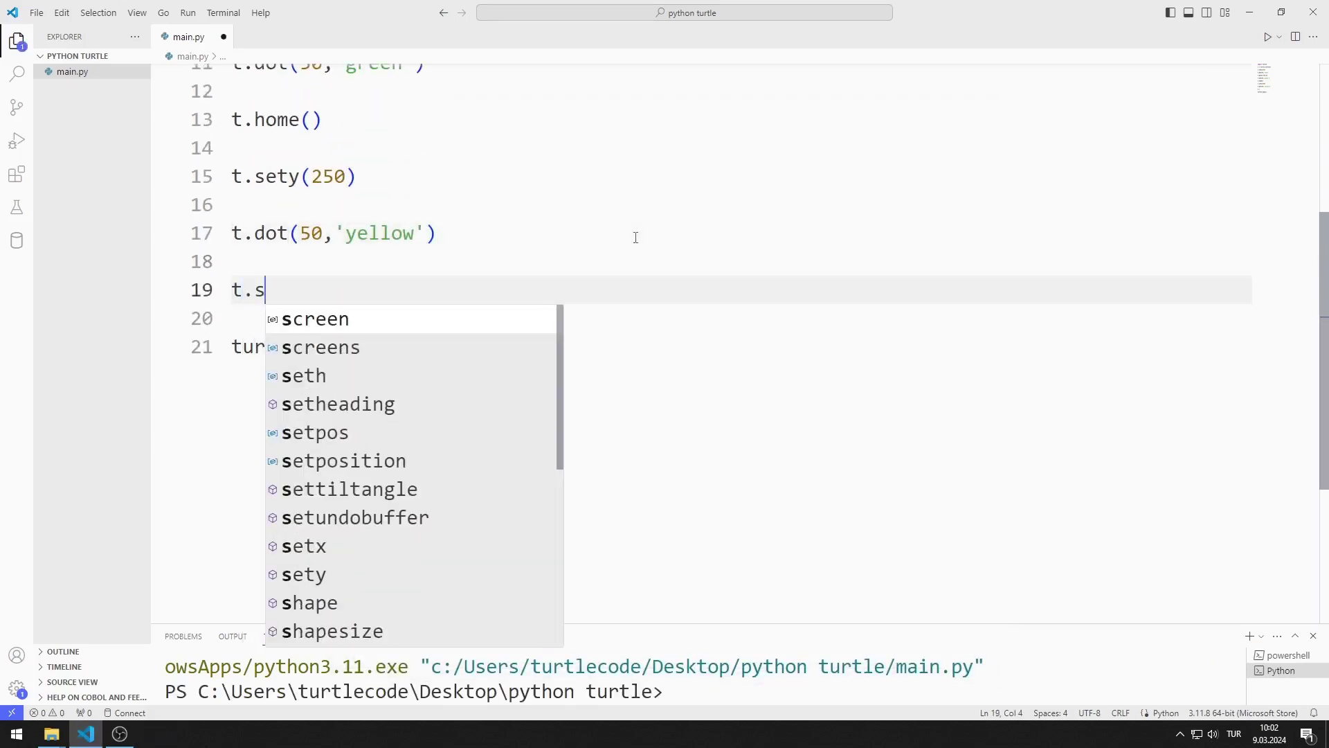
{"action": "type", "text": "ety(-"}
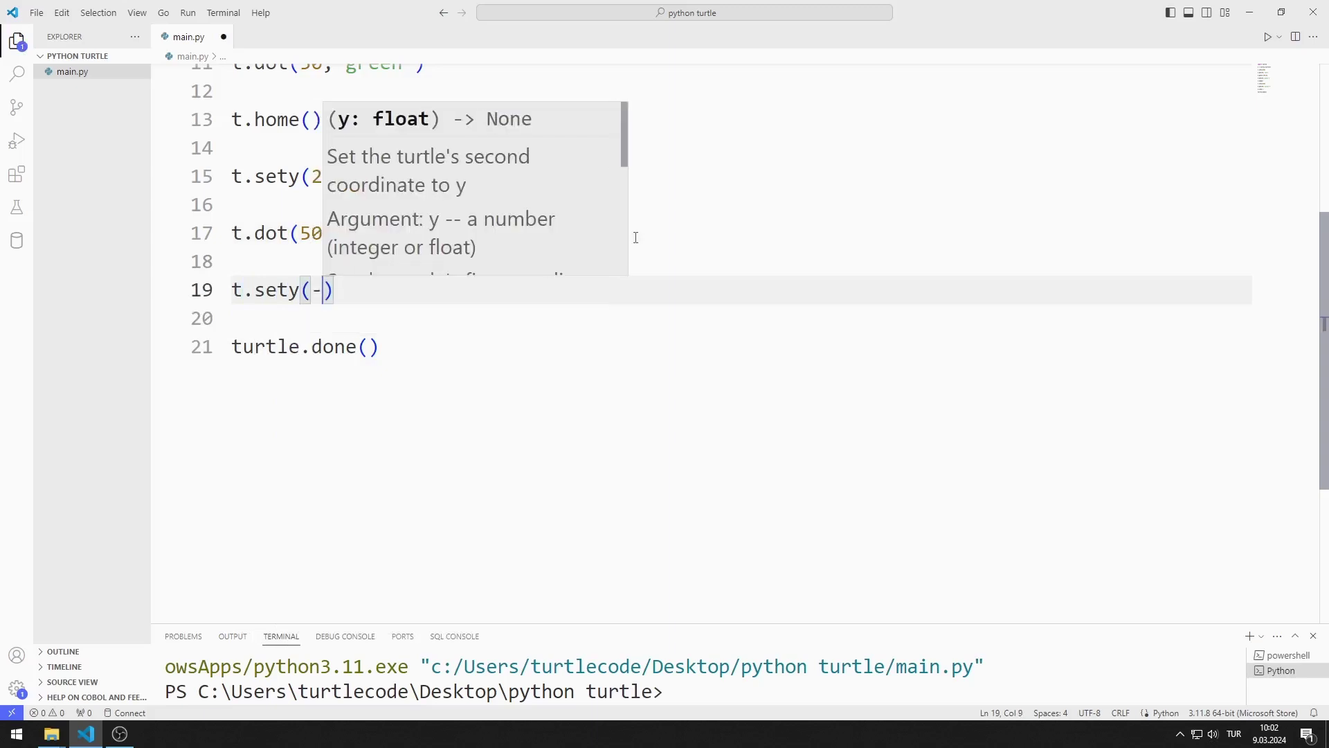
{"action": "type", "text": "250)"}
{"action": "key", "text": "Return"}
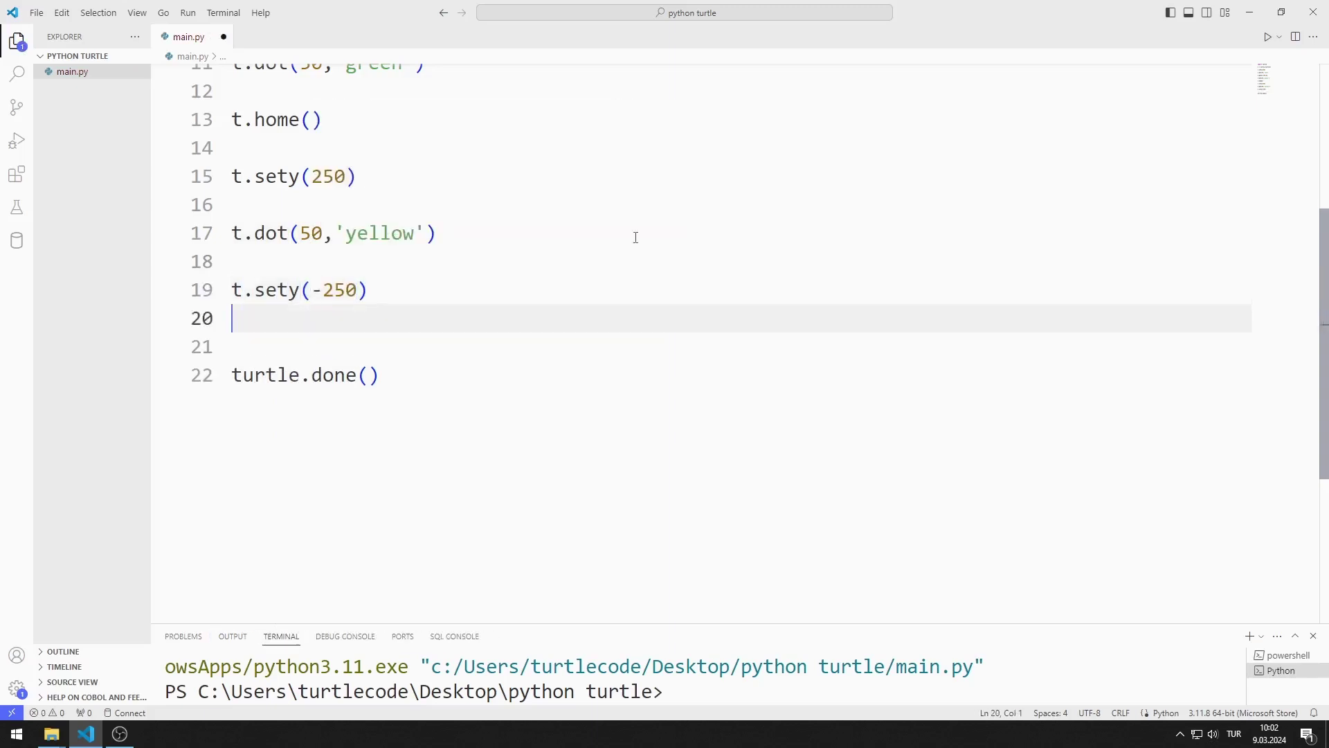
{"action": "key", "text": "Return"}
{"action": "type", "text": "t.dot"}
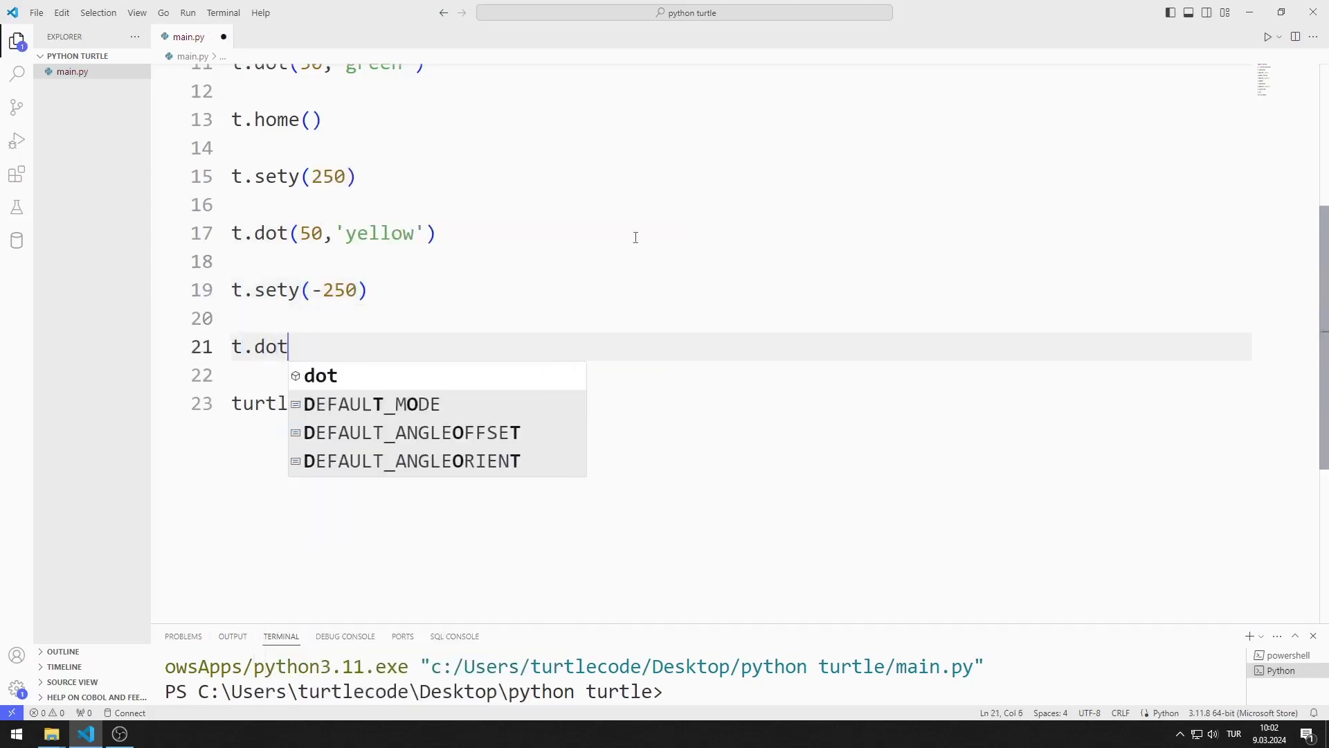
{"action": "type", "text": "(50,"}
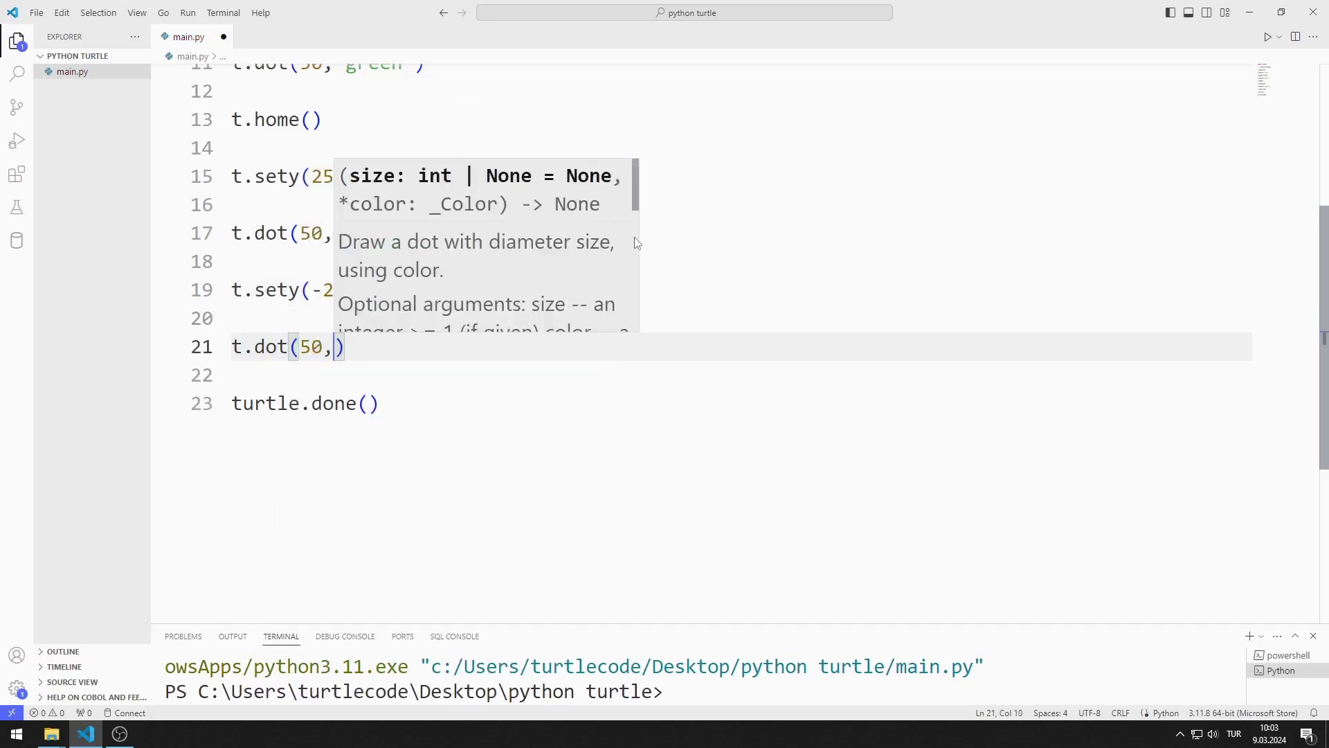
{"action": "type", "text": "'black')"}
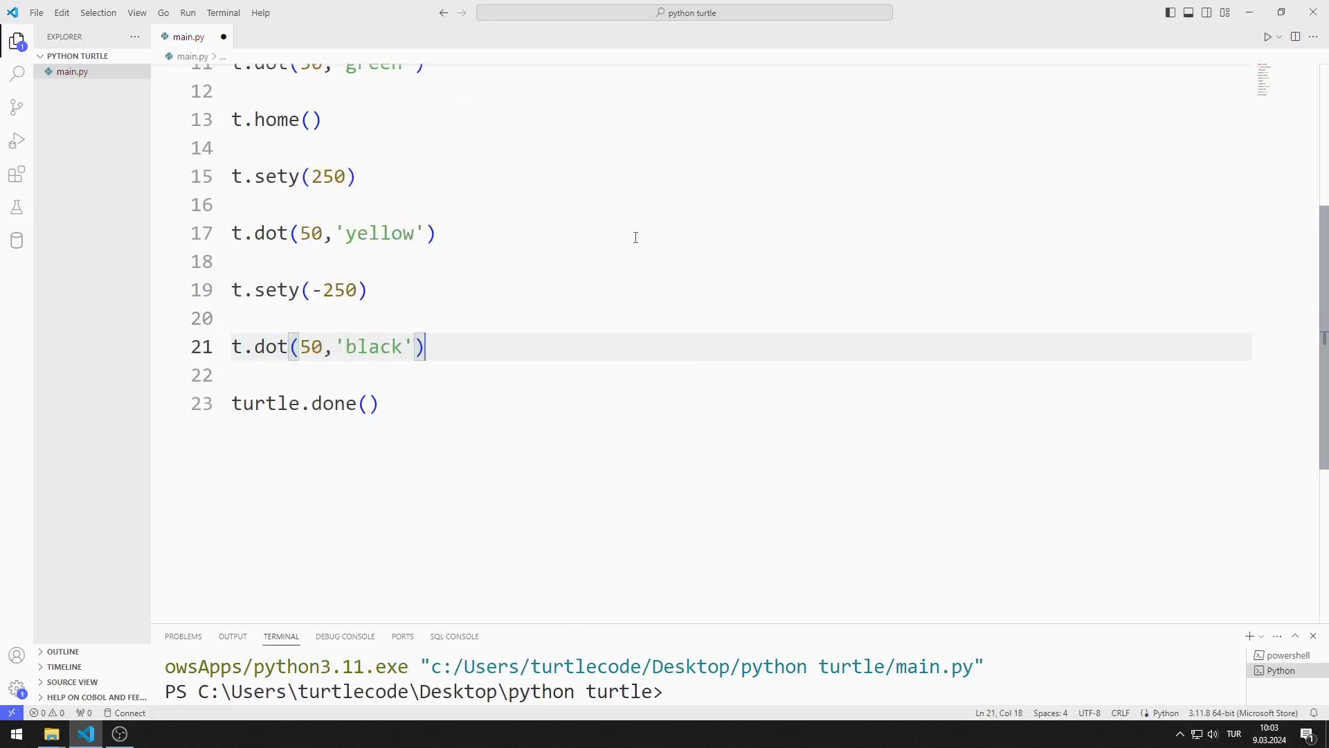
{"action": "left_click", "coordinate": [1267, 36]}
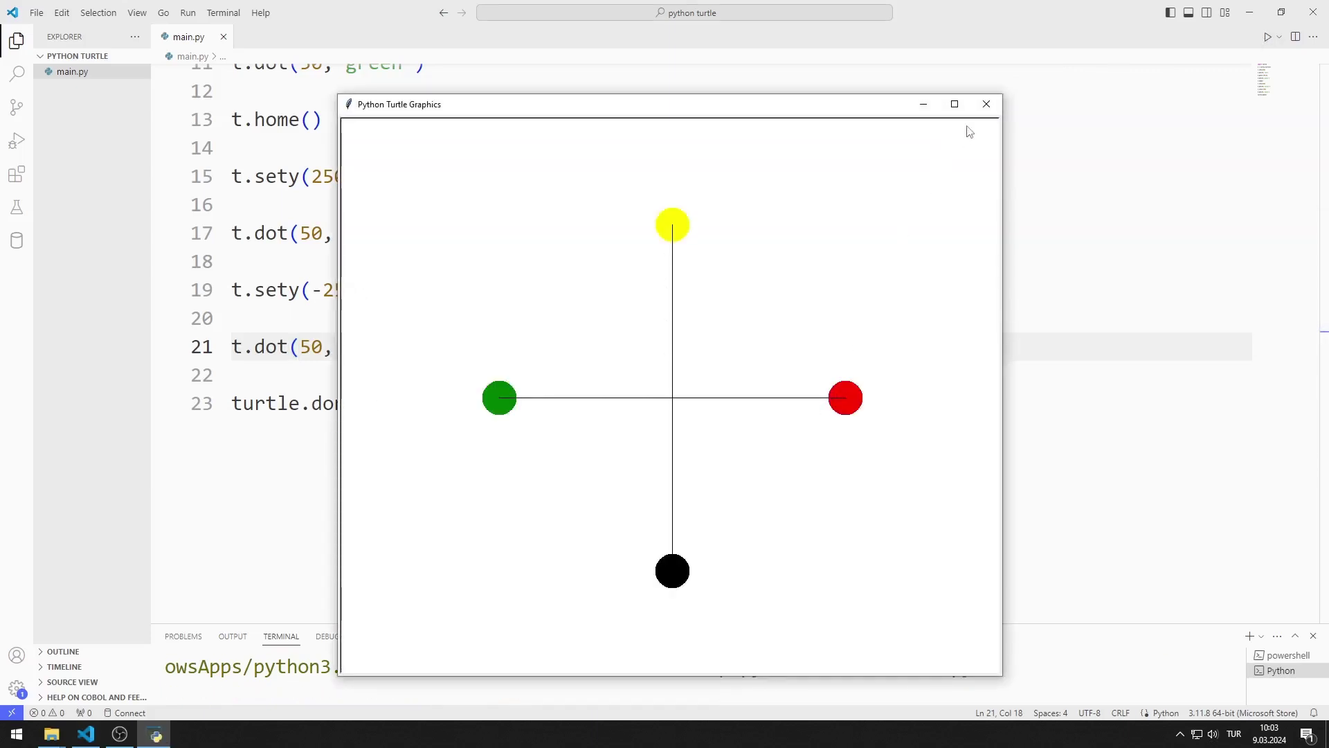
{"action": "left_click", "coordinate": [987, 105]}
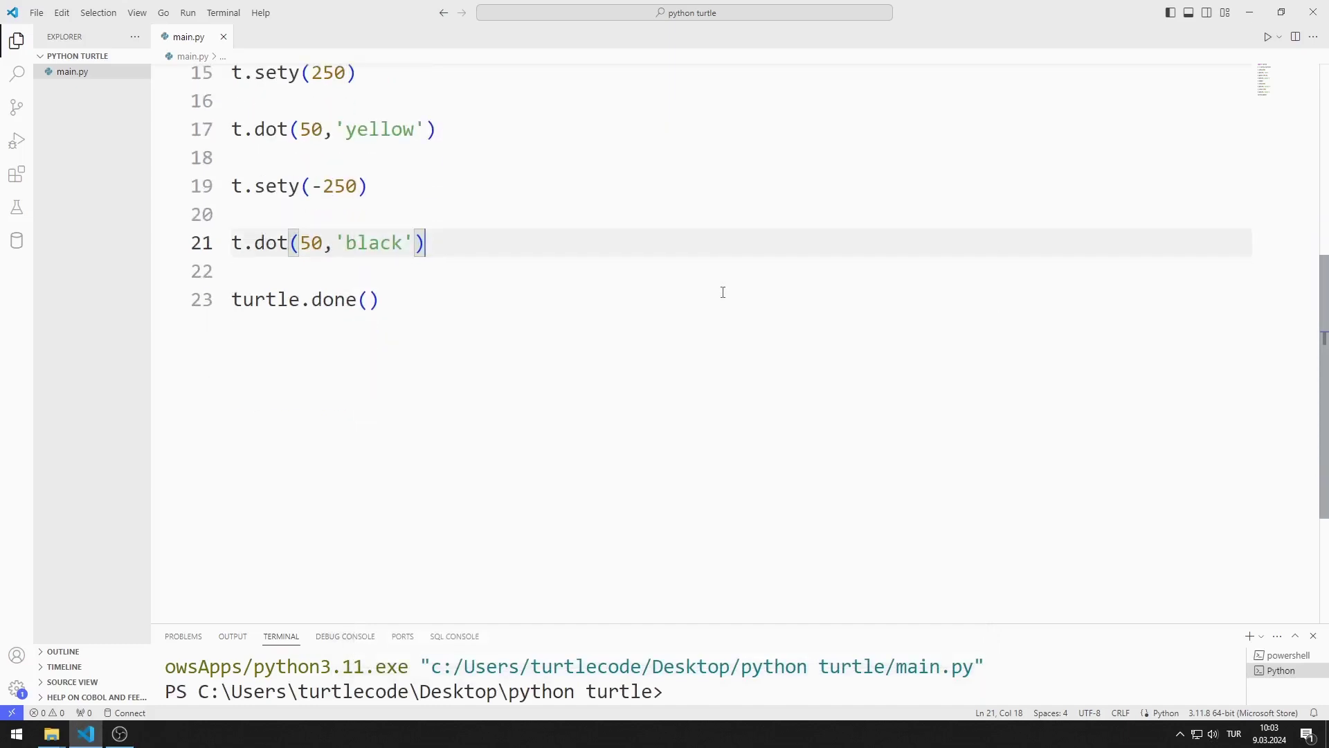
- Insert t.circle(250) before turtle.done() and run main.py to draw the circle
{"action": "key", "text": "Return"}
{"action": "key", "text": "Return"}
{"action": "type", "text": "t.circle"}
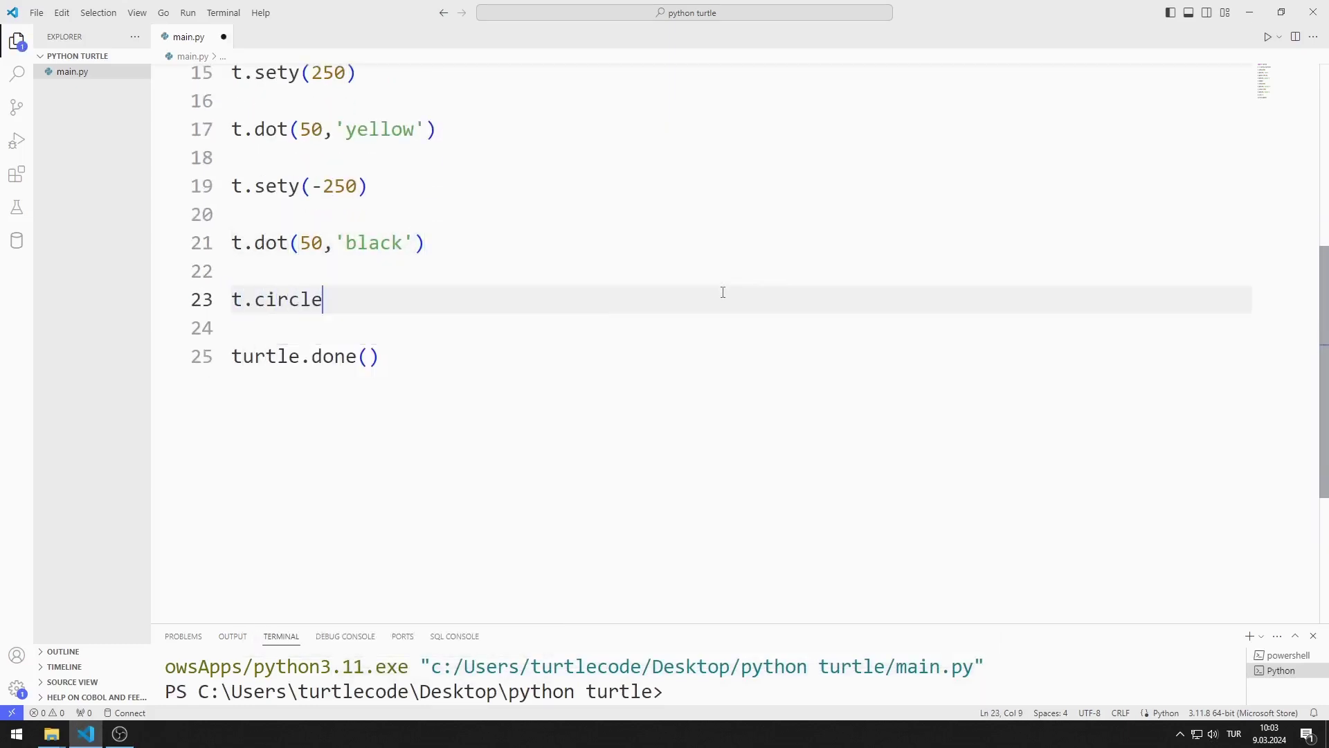
{"action": "type", "text": "(250)"}
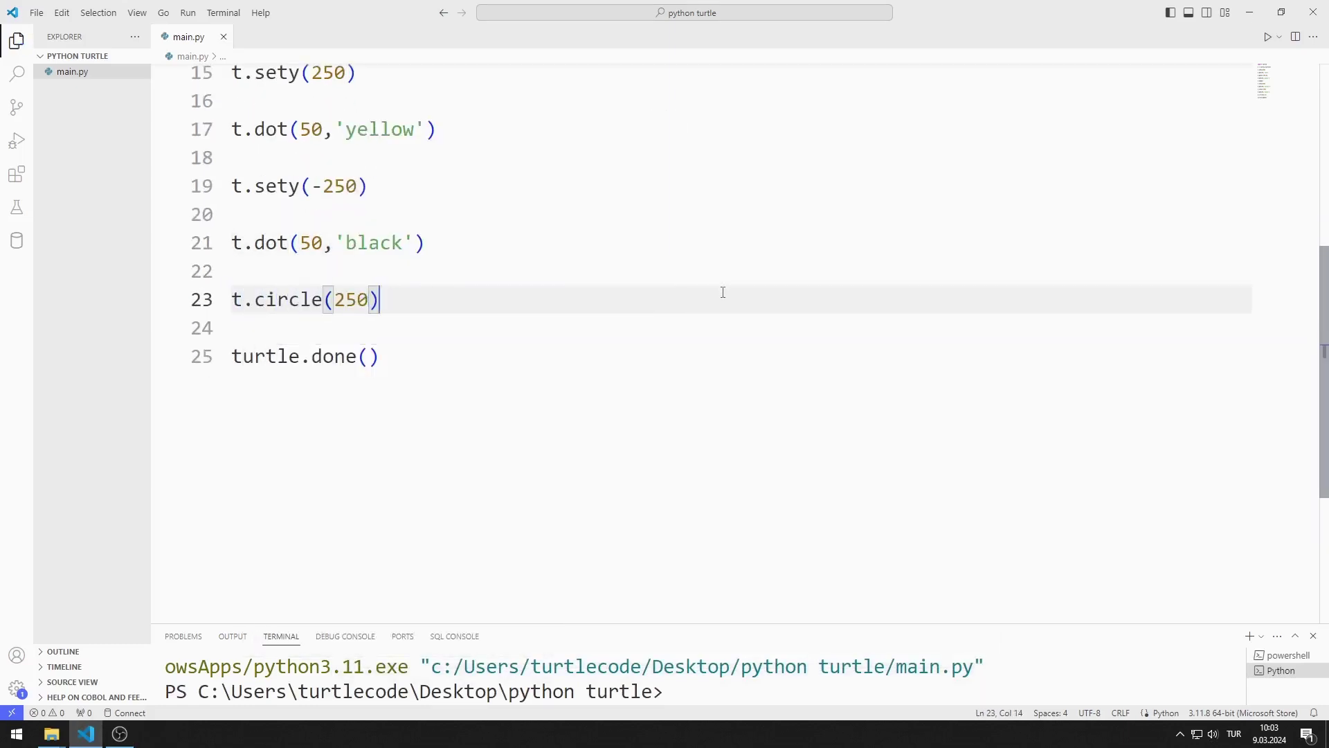
{"action": "left_click", "coordinate": [1266, 36]}
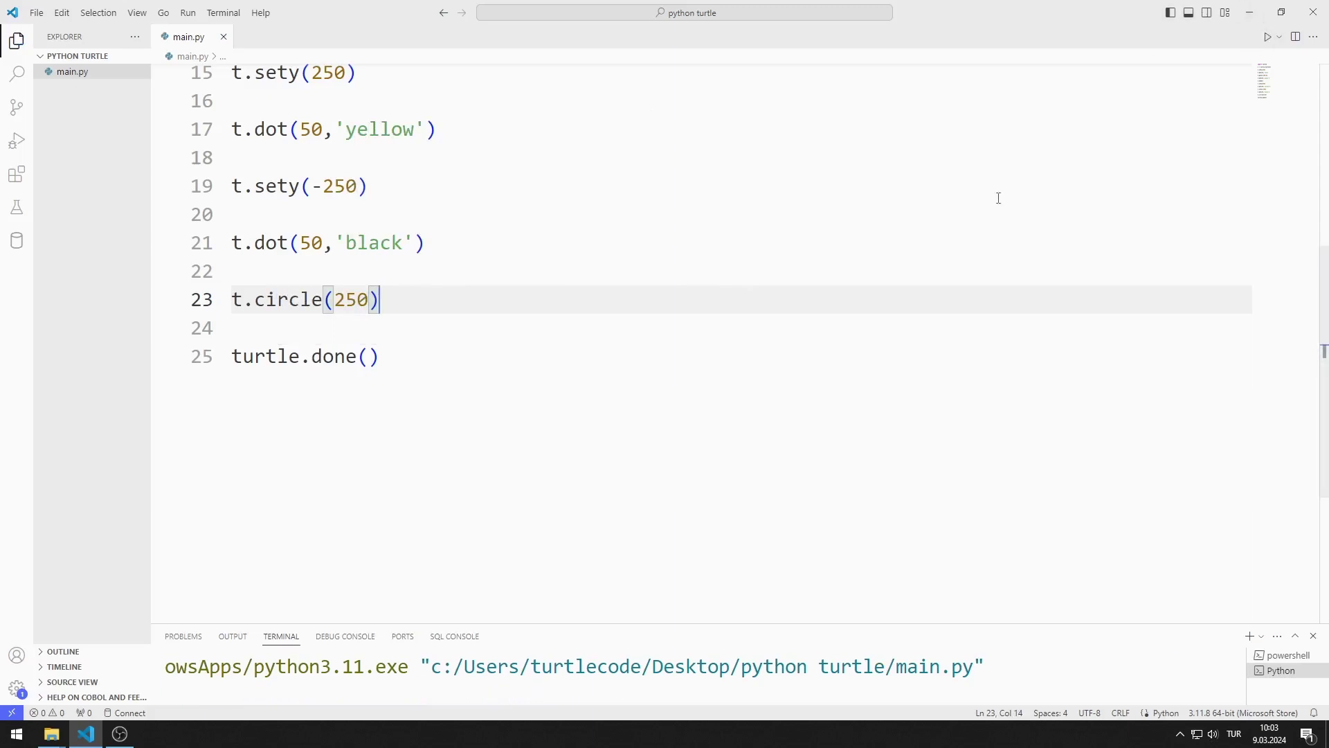